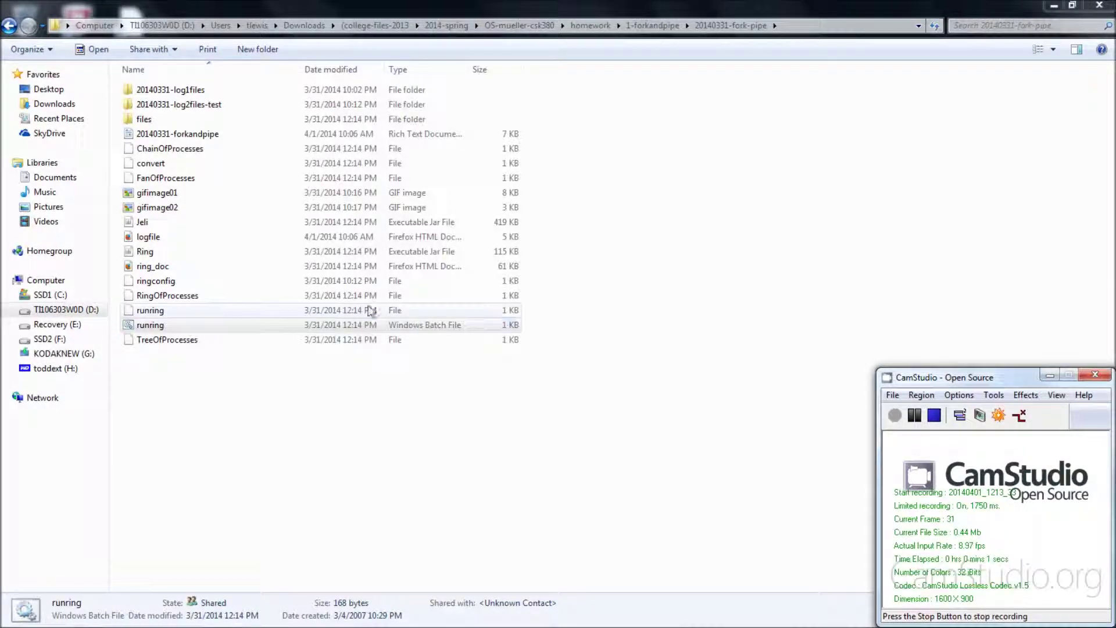
Launch runring.bat past the security warning, starting the Ring Simulation with nprocs 10
click(249, 324)
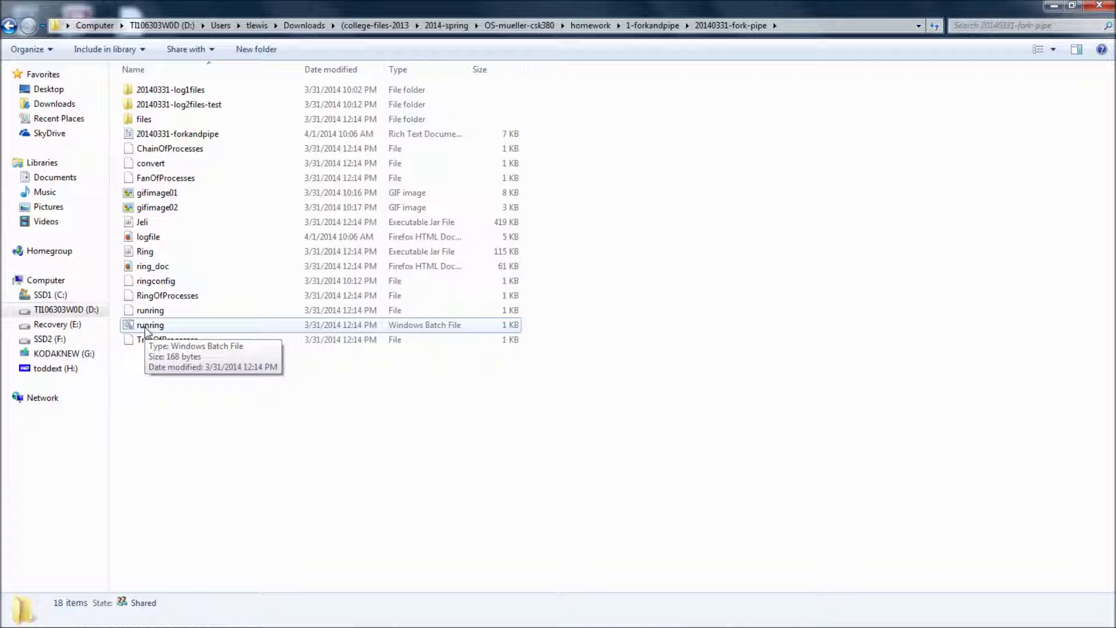
double_click(146, 330)
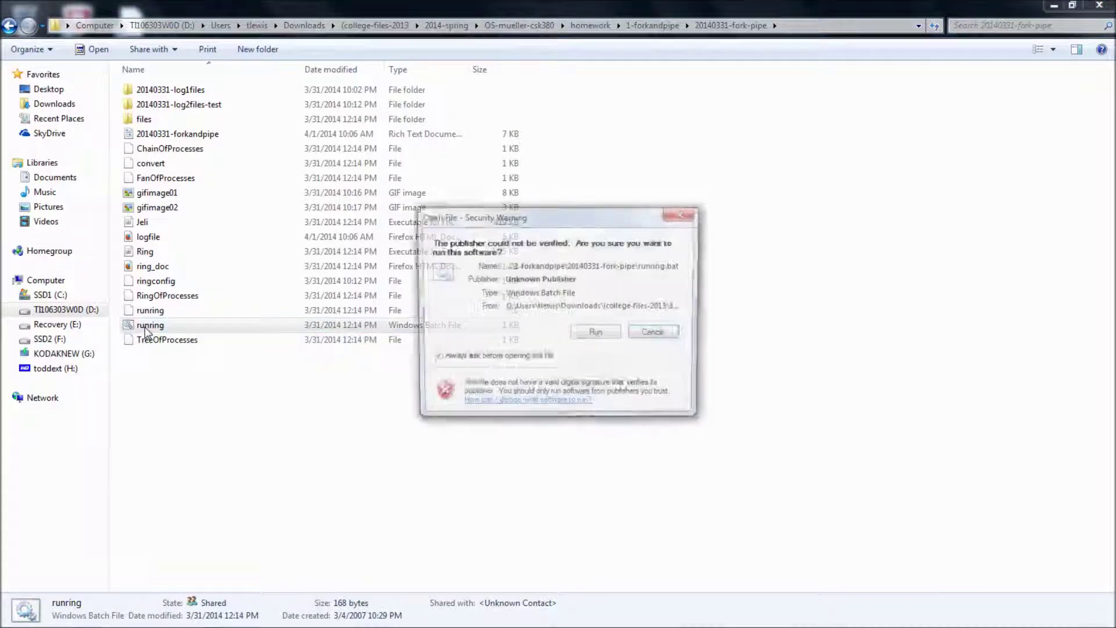
click(598, 334)
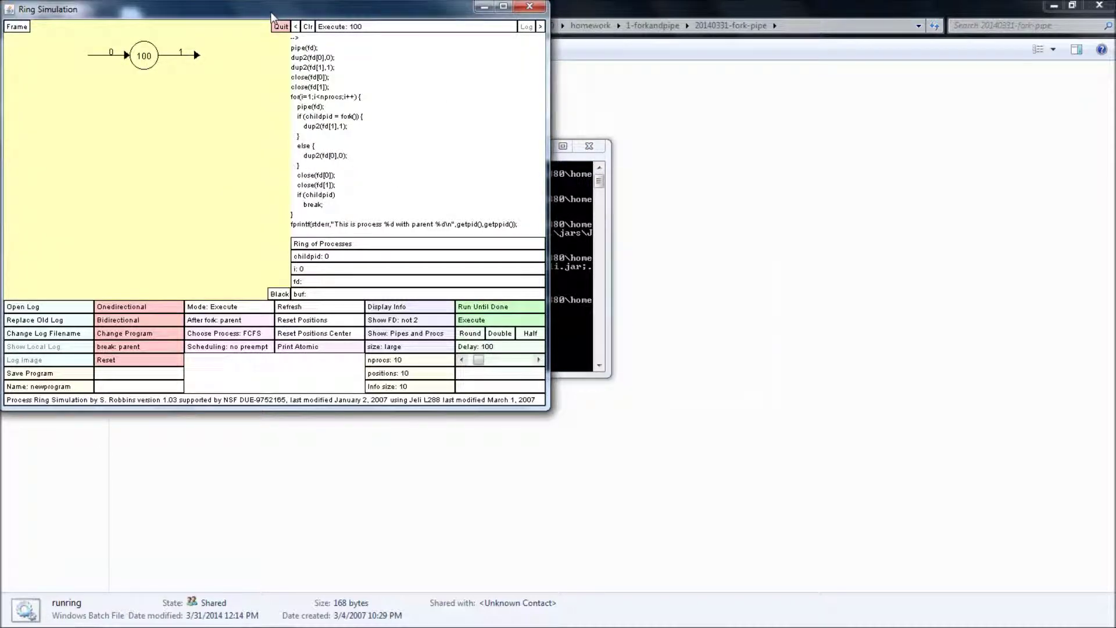
drag(271, 16, 539, 187)
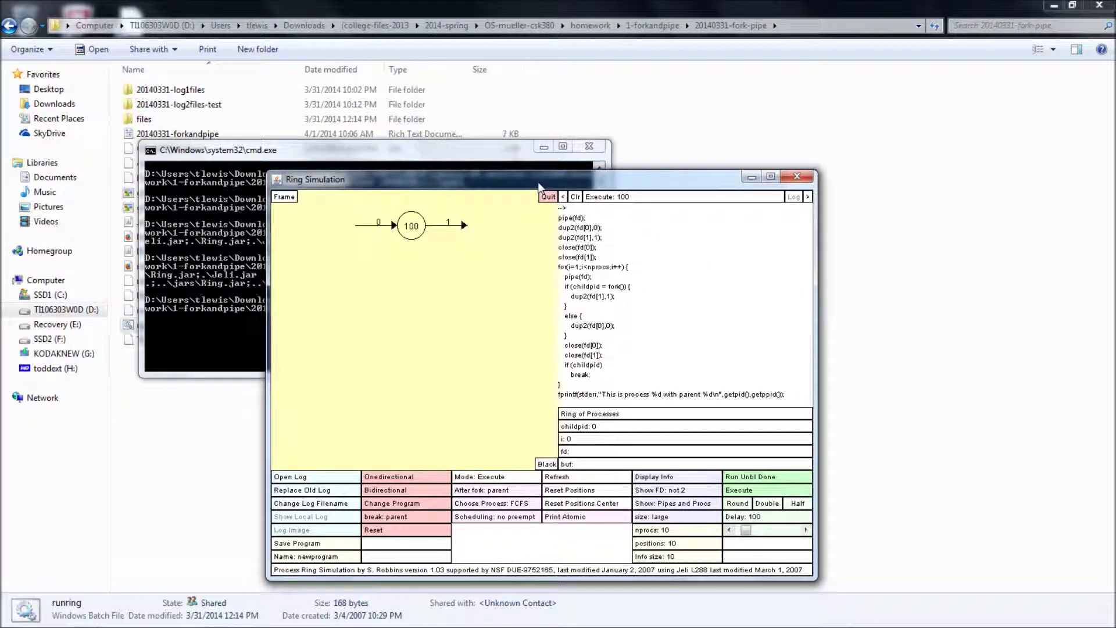
Switch to the command window behind the simulation and back to Ring Simulation
key(alt+Tab)
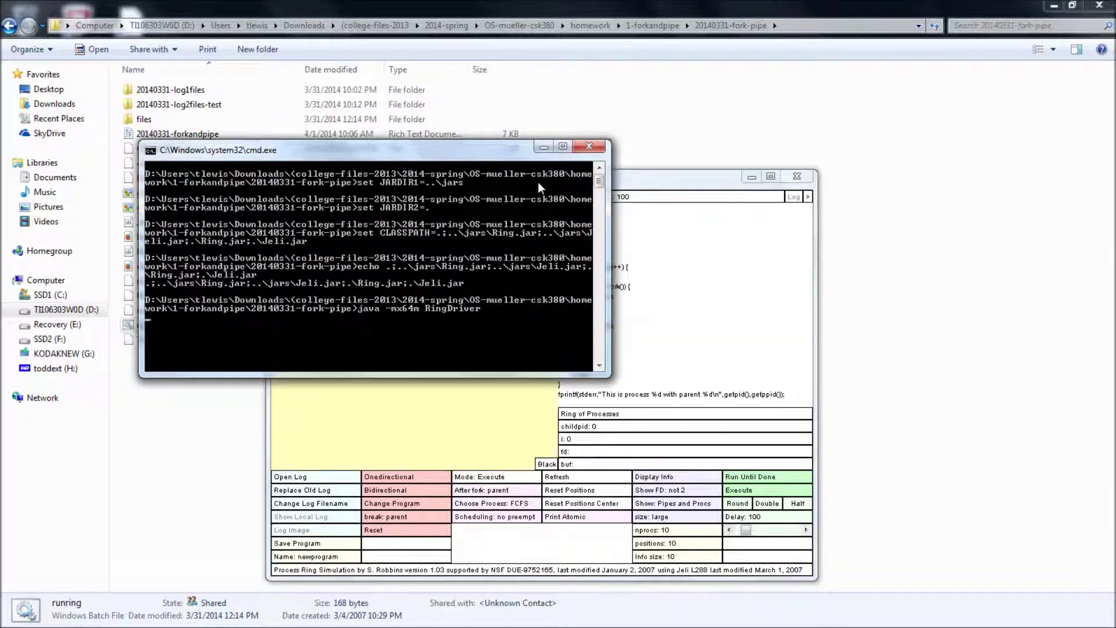
key(alt+Tab)
key(alt+Tab)
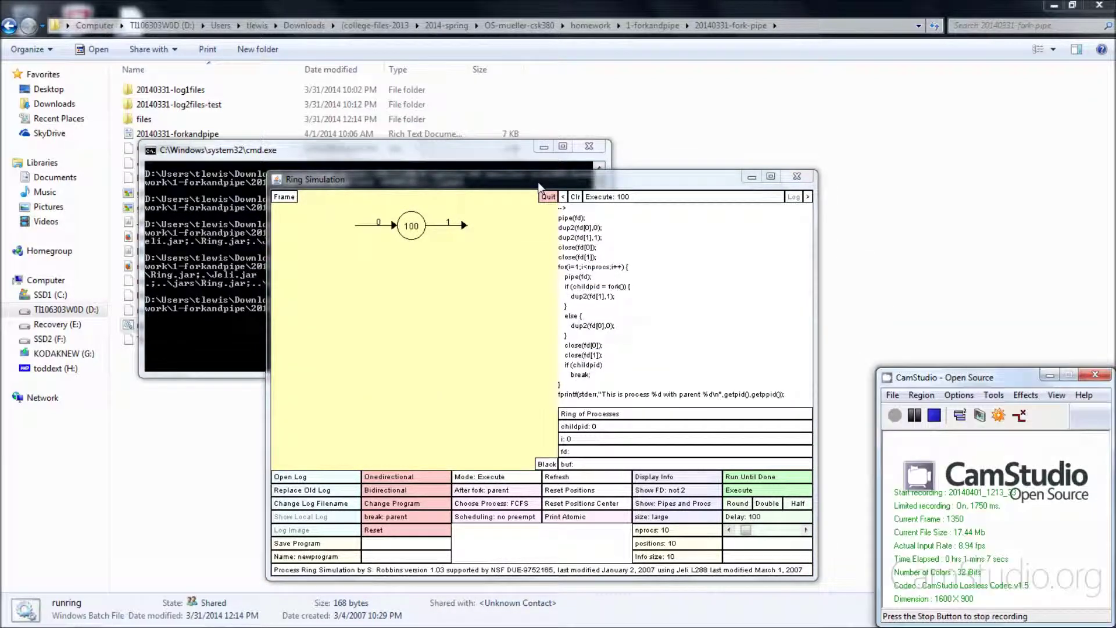
key(alt+Tab)
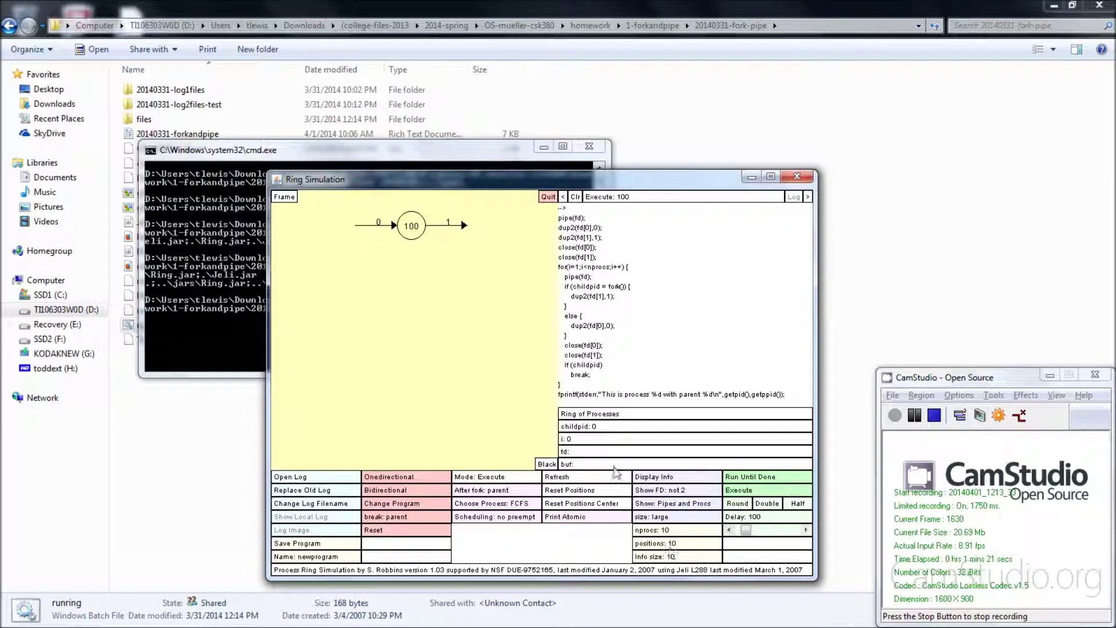
Show the Output and Gantt Chart windows, moving the Gantt chart off the Output window
click(686, 478)
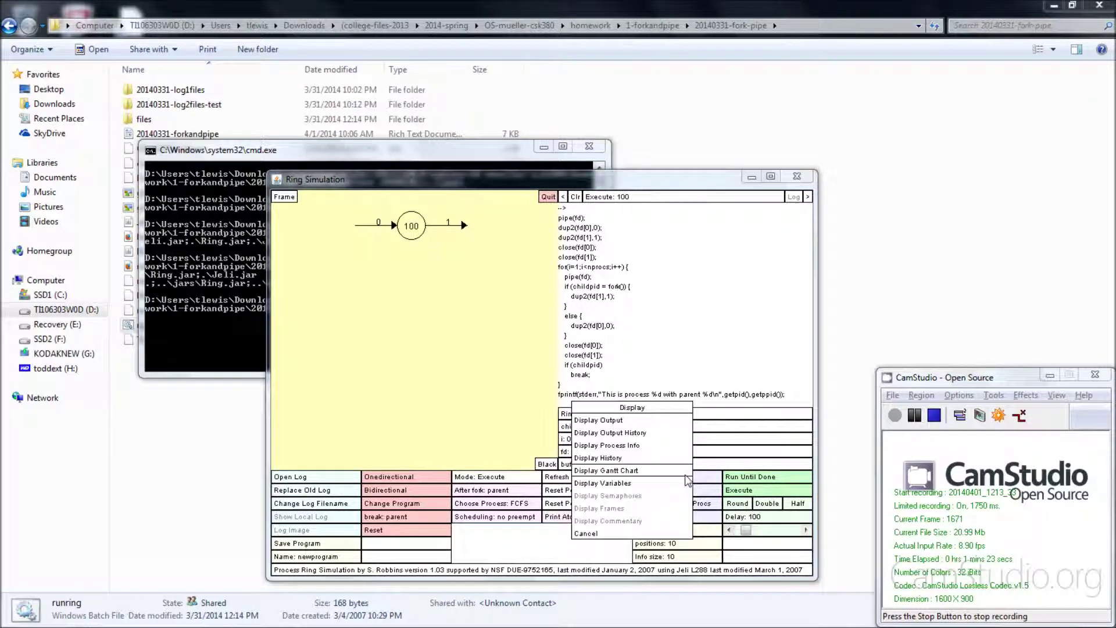
click(652, 421)
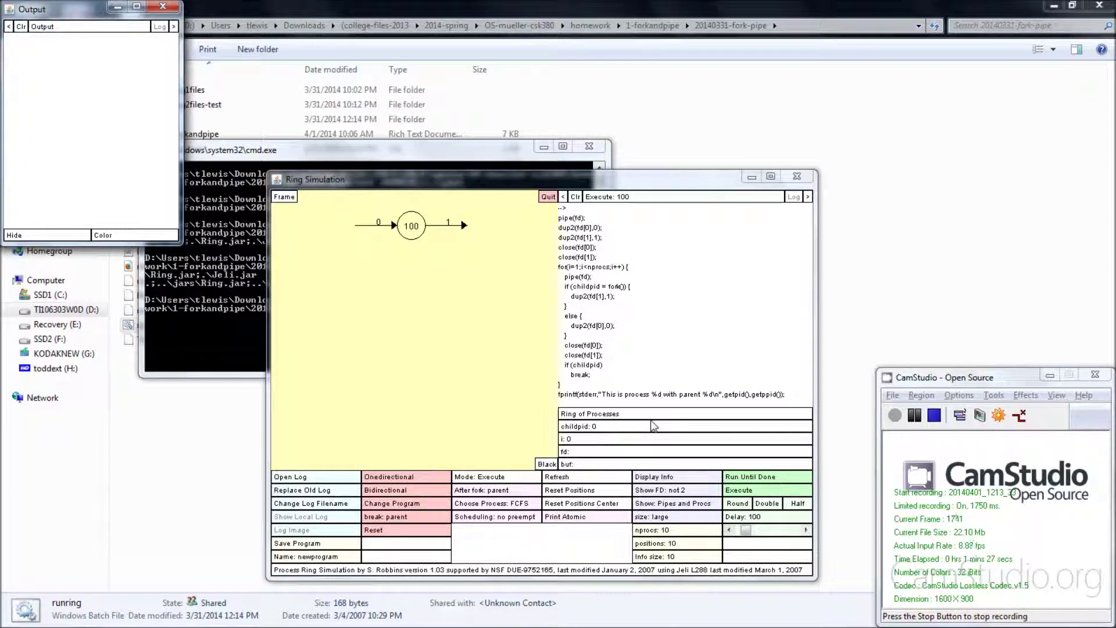
click(665, 477)
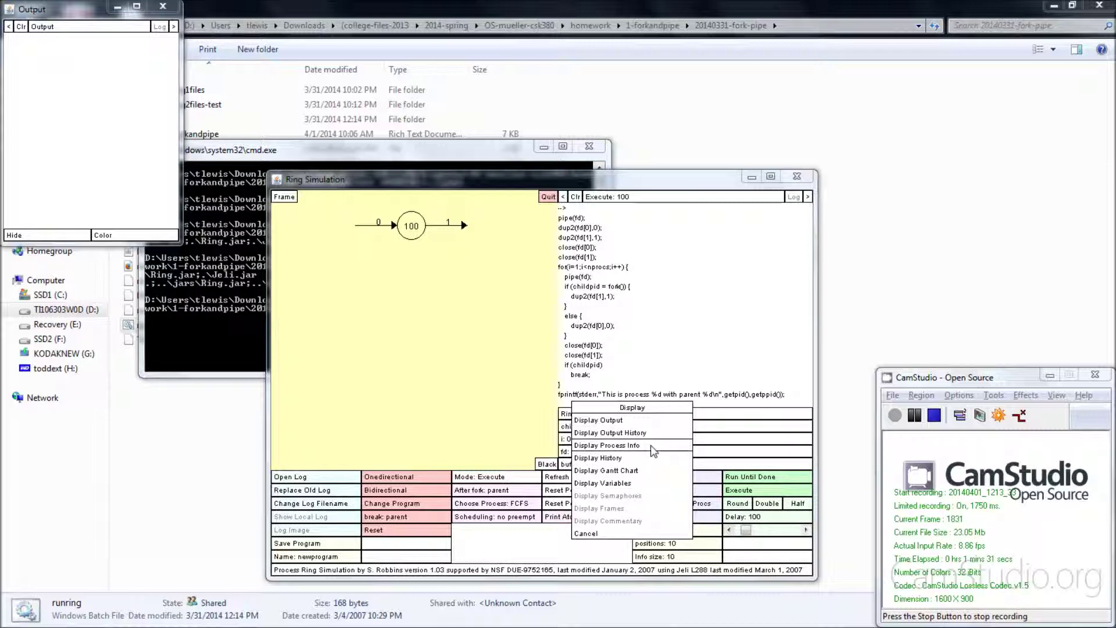
click(654, 470)
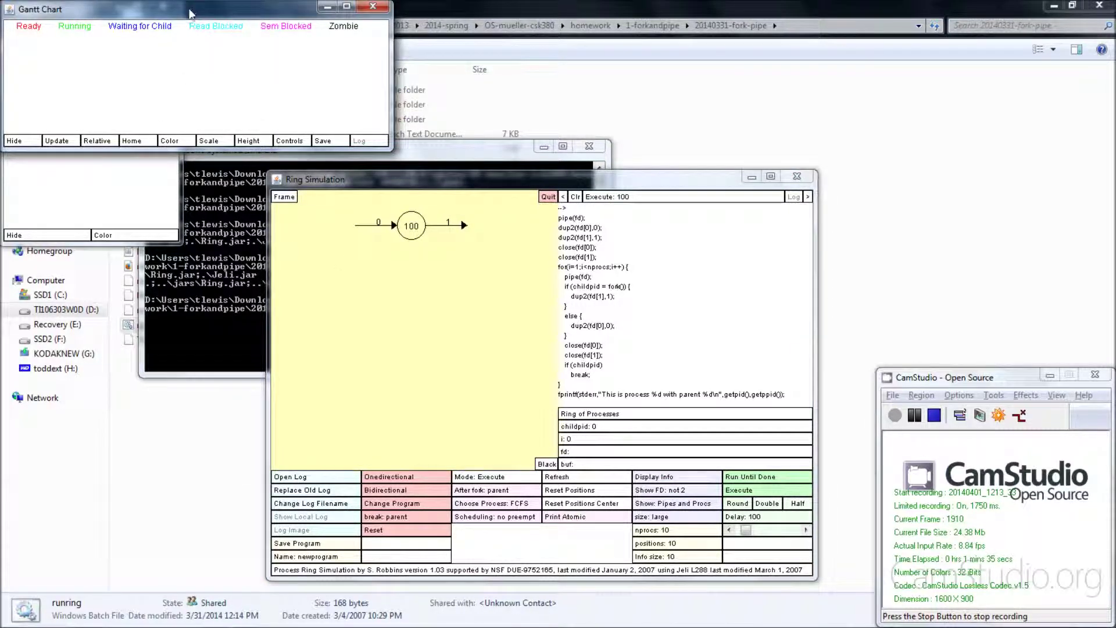
drag(190, 13, 379, 15)
click(539, 307)
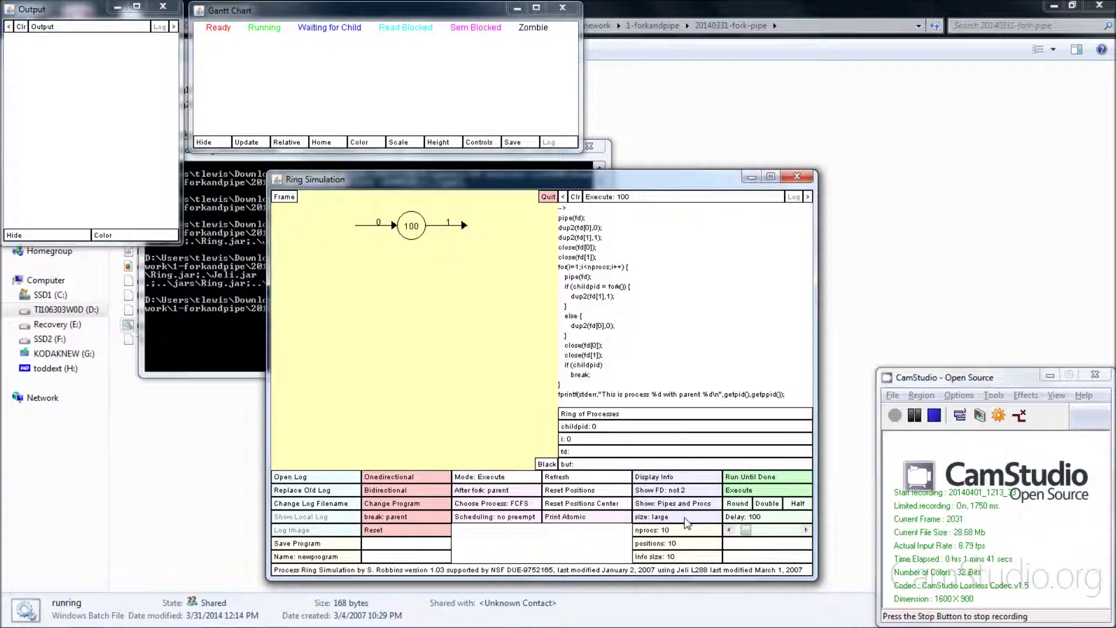
Show the Variables window, then place it and the Gantt chart toward the upper right
click(661, 479)
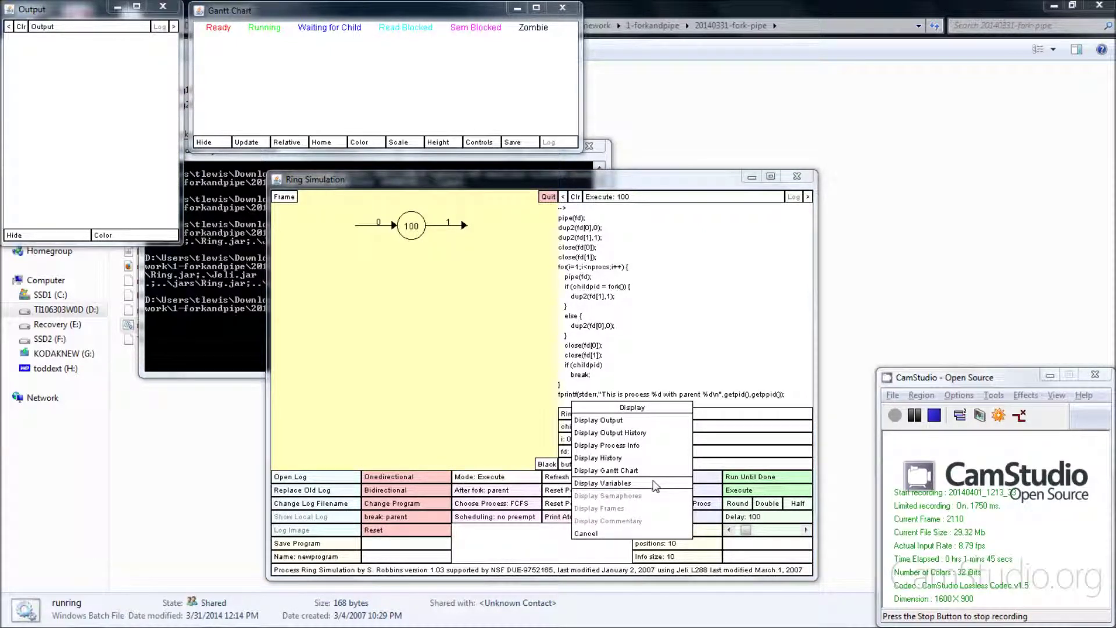
click(655, 484)
click(262, 83)
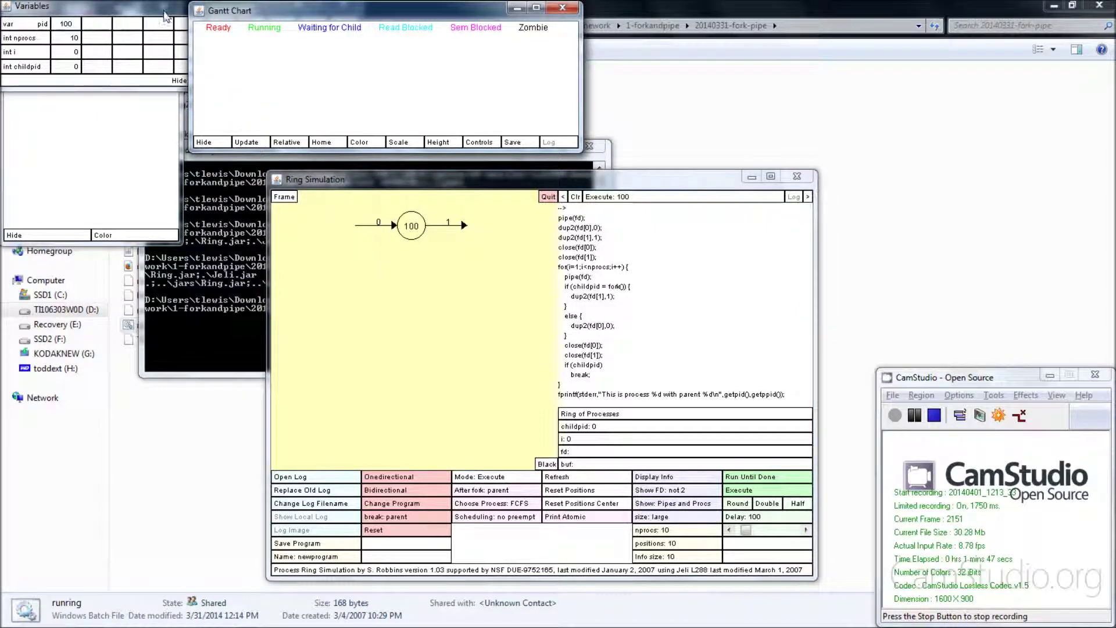
drag(163, 15, 172, 276)
click(249, 14)
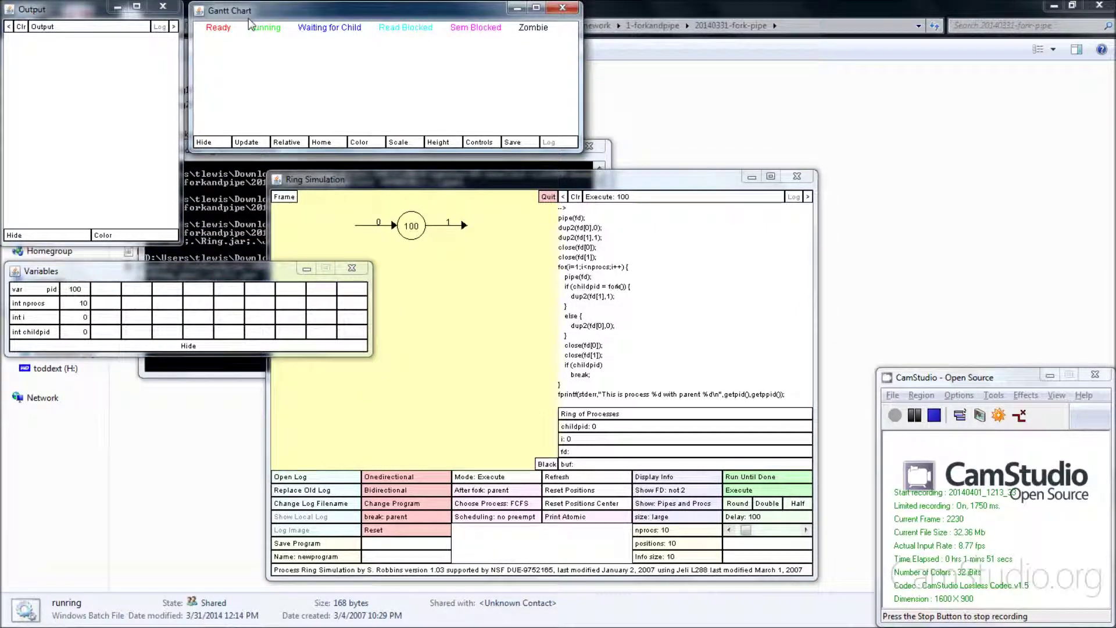
drag(249, 18, 557, 27)
drag(49, 9, 104, 8)
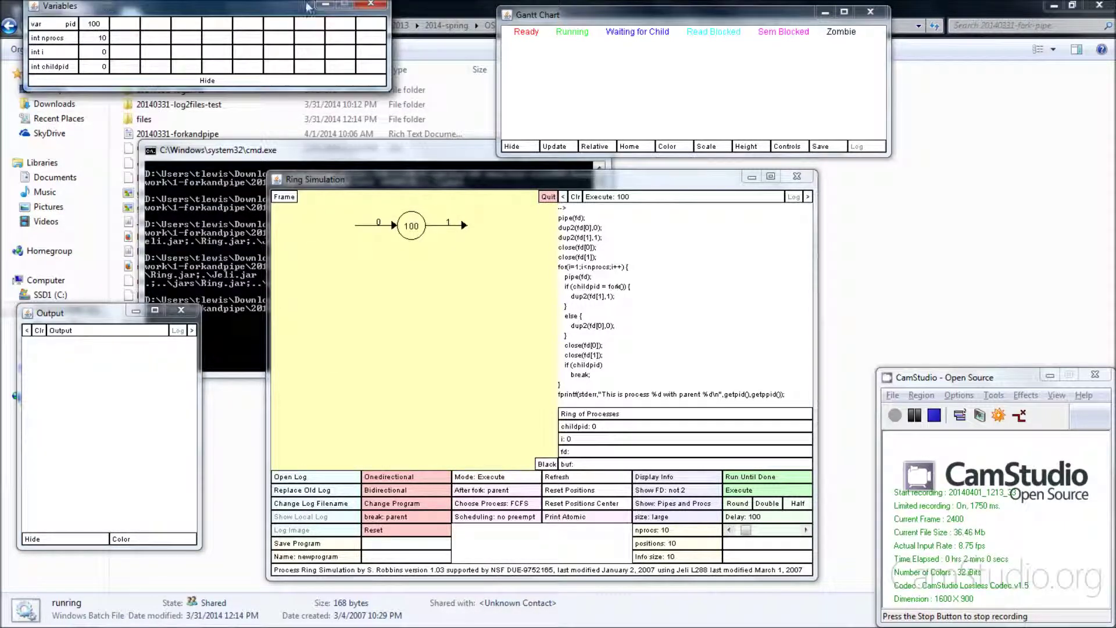
Minimize Explorer and arrange the Gantt Chart, Variables and Output windows beside the simulation
click(1051, 5)
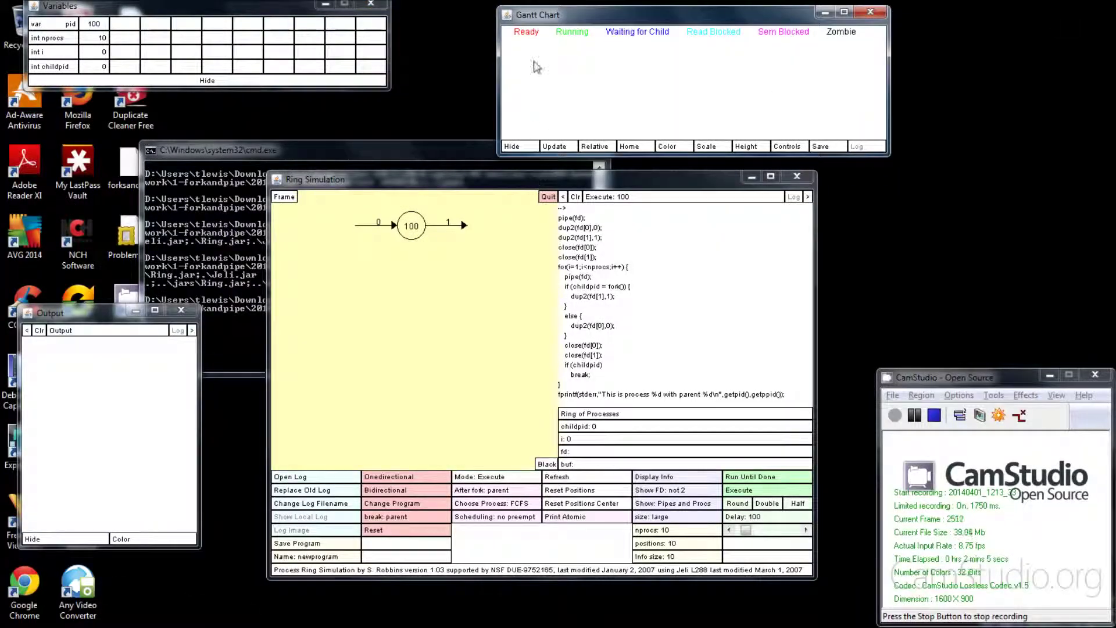
drag(548, 19, 480, 17)
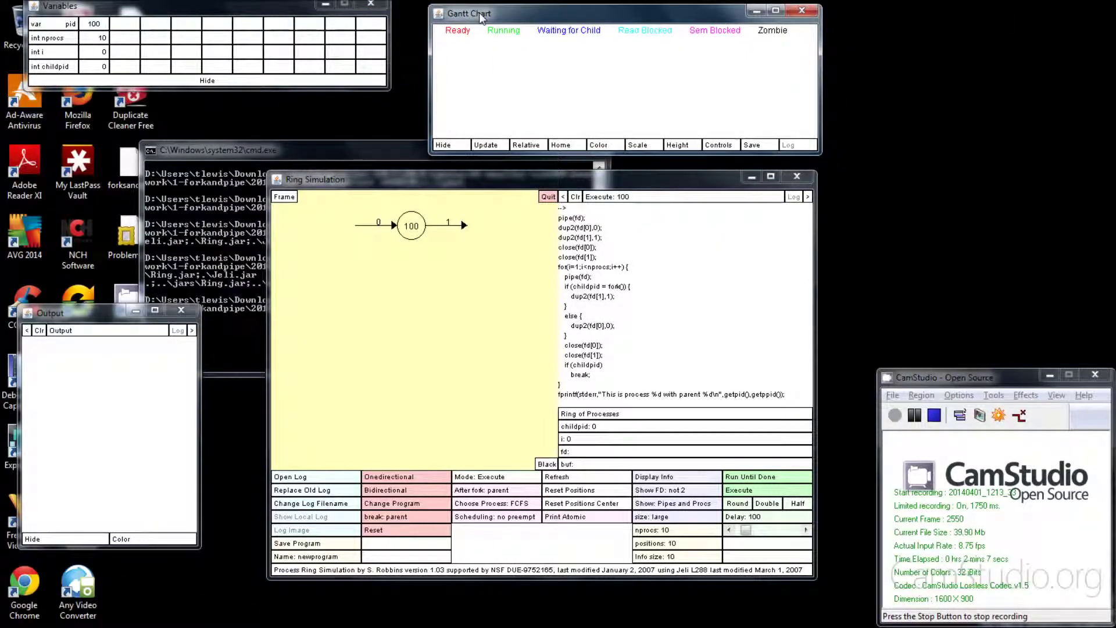
drag(276, 12, 285, 20)
click(352, 232)
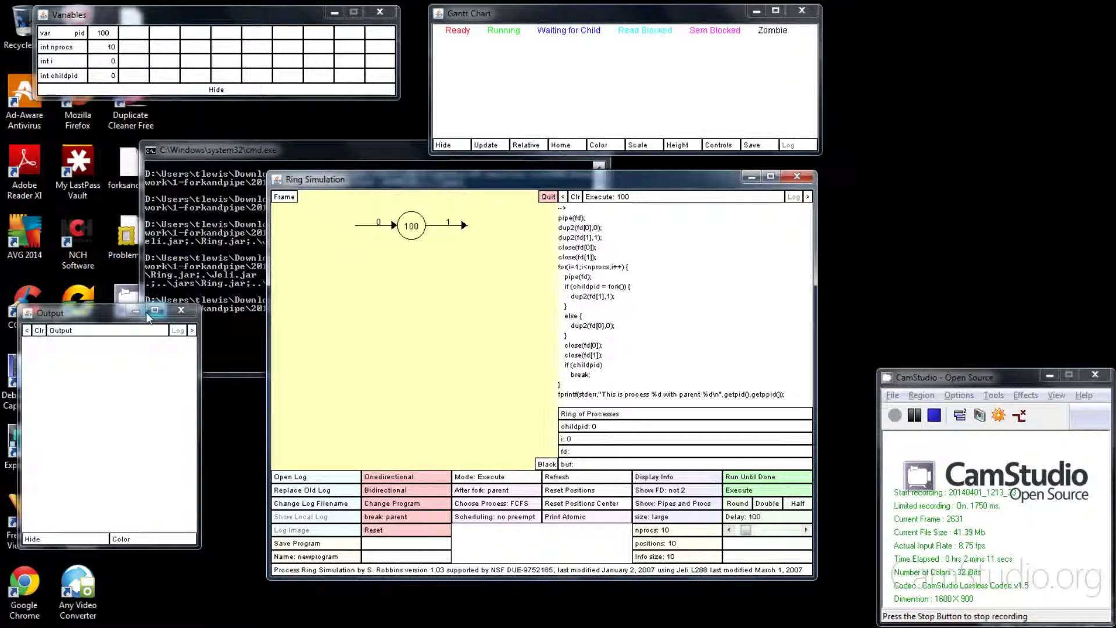
drag(105, 315, 146, 143)
click(300, 228)
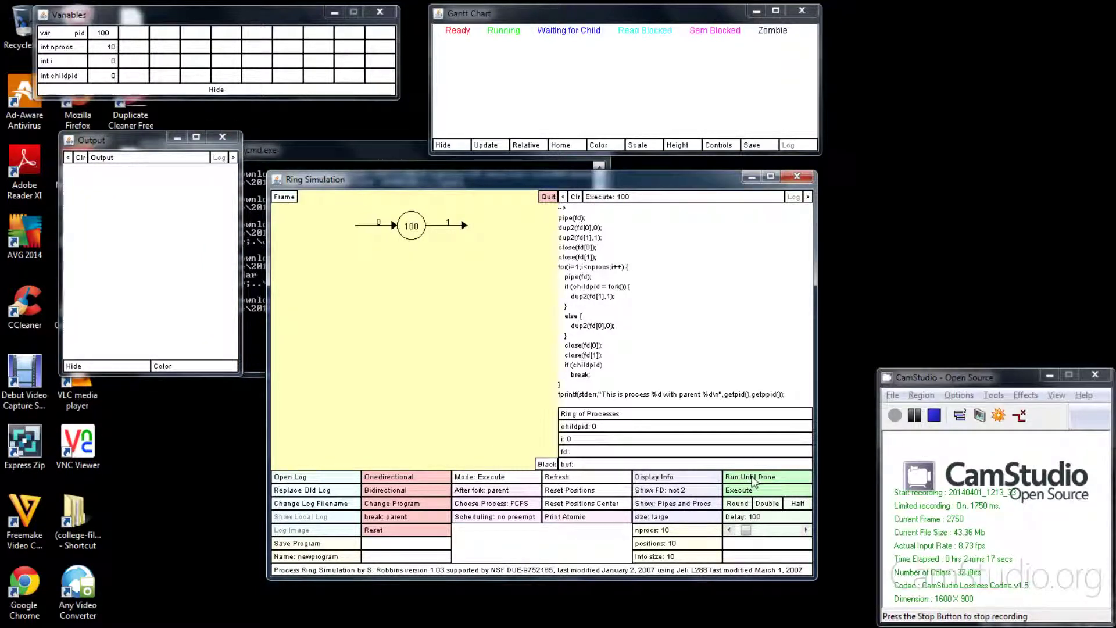
click(574, 117)
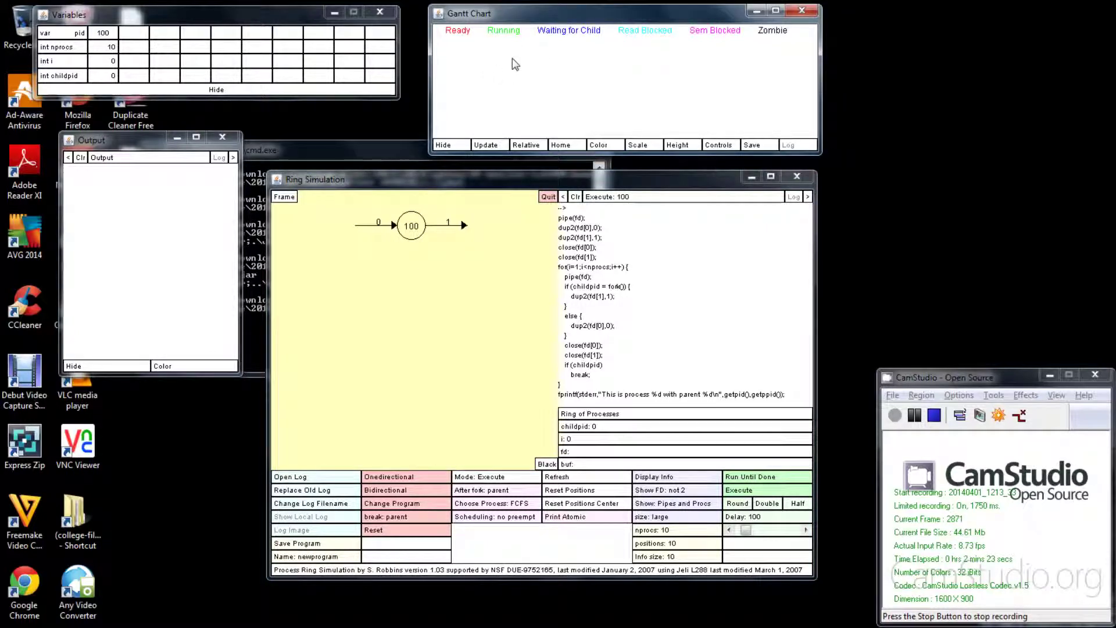
click(607, 348)
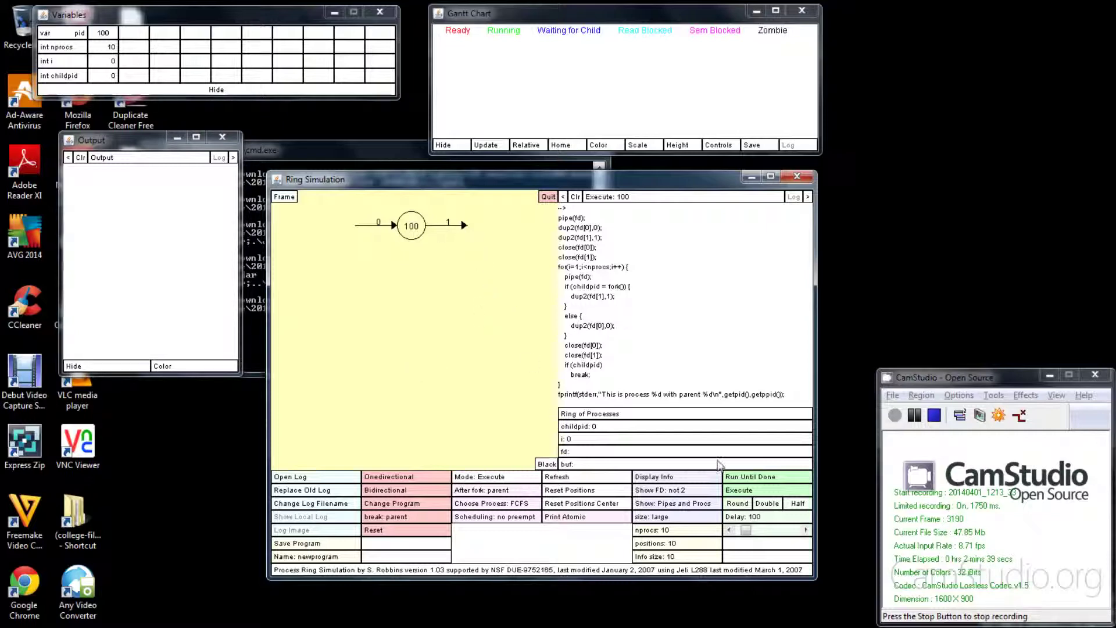
Run the ring until done and widen the Gantt Chart window left, right and taller
click(732, 477)
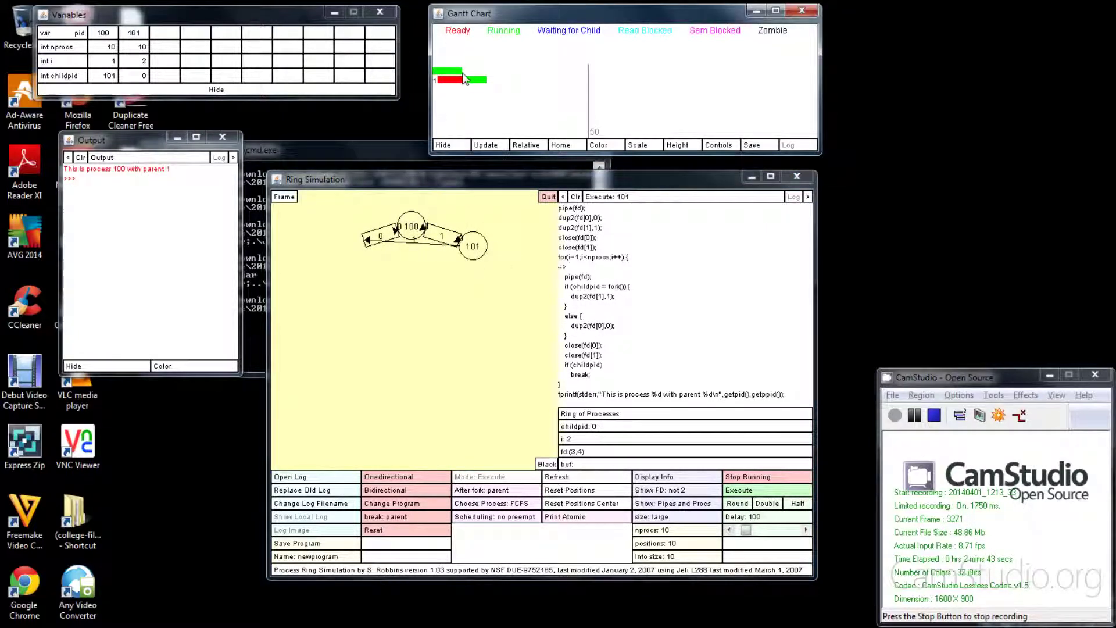
drag(431, 107, 403, 107)
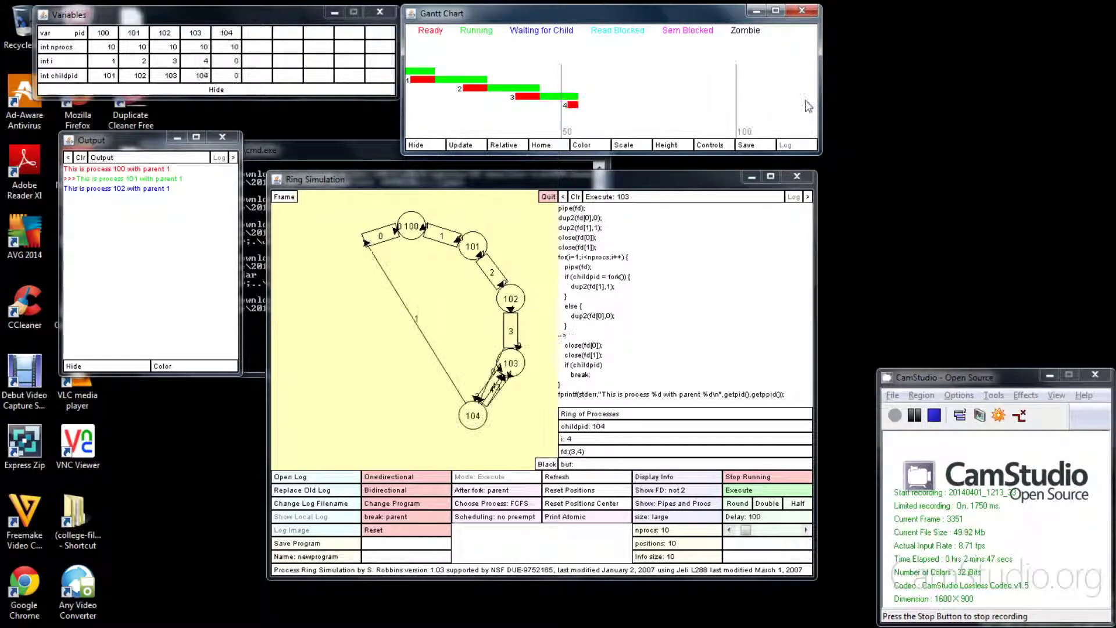
drag(821, 104, 868, 103)
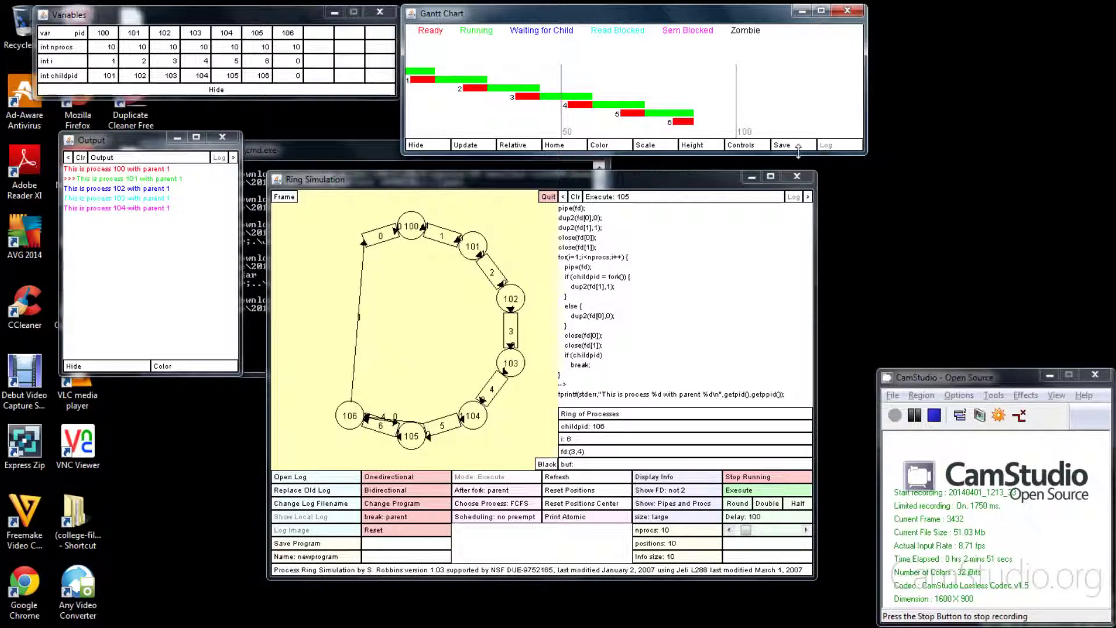
drag(803, 153, 799, 170)
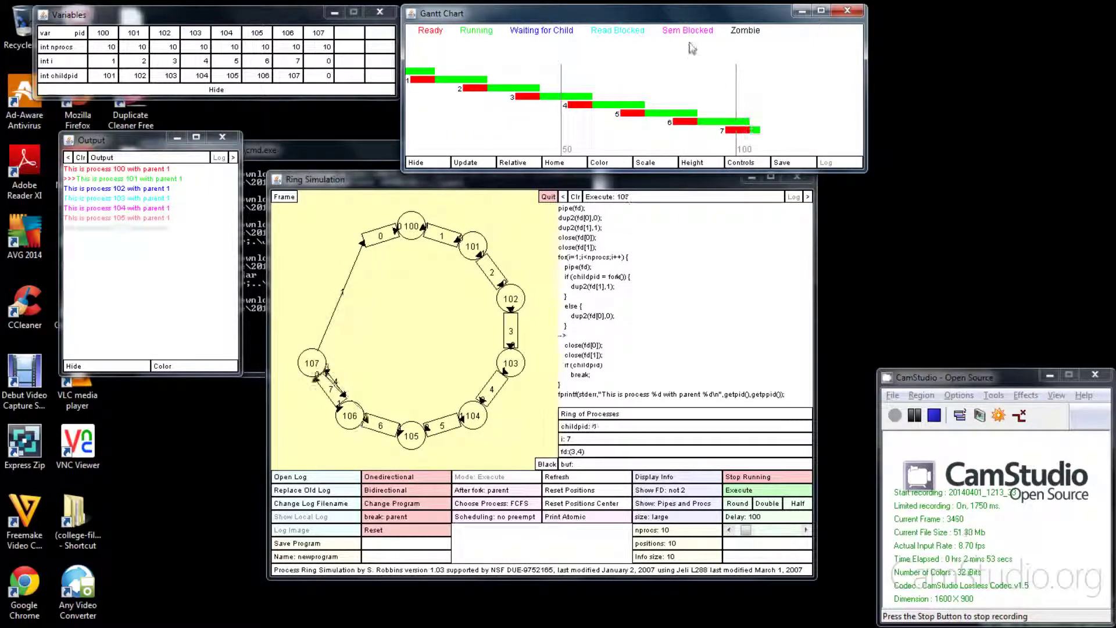
Move the Gantt Chart window near the top and enlarge it to fit all nine child bars
mouse_move(678, 20)
mouse_down()
mouse_move(762, 6)
mouse_move(750, 26)
mouse_move(740, 18)
mouse_up()
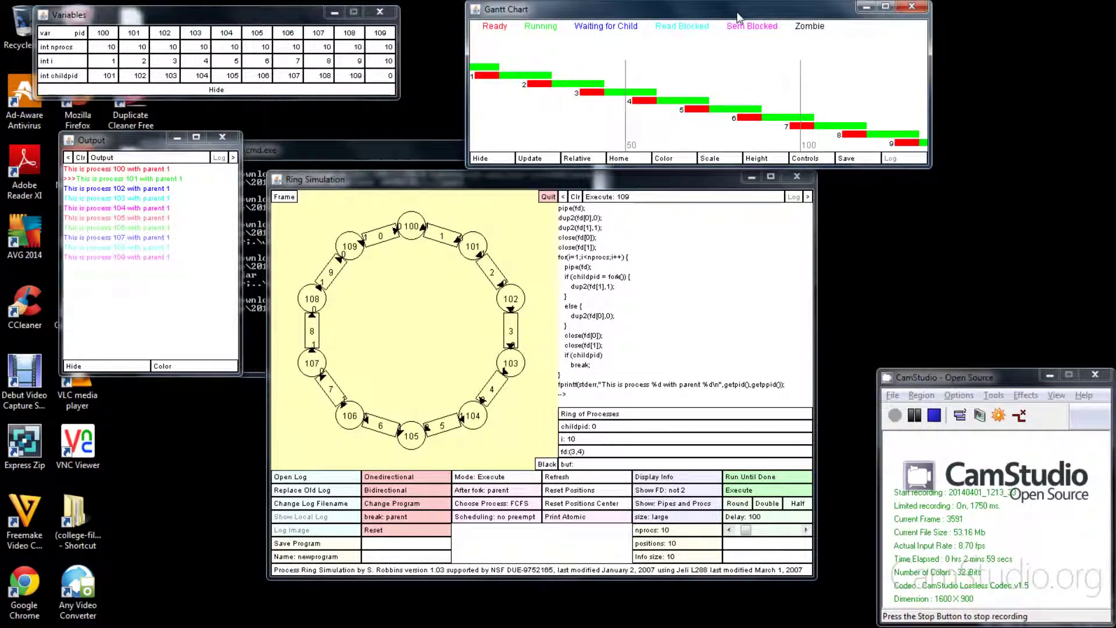
drag(466, 116, 409, 116)
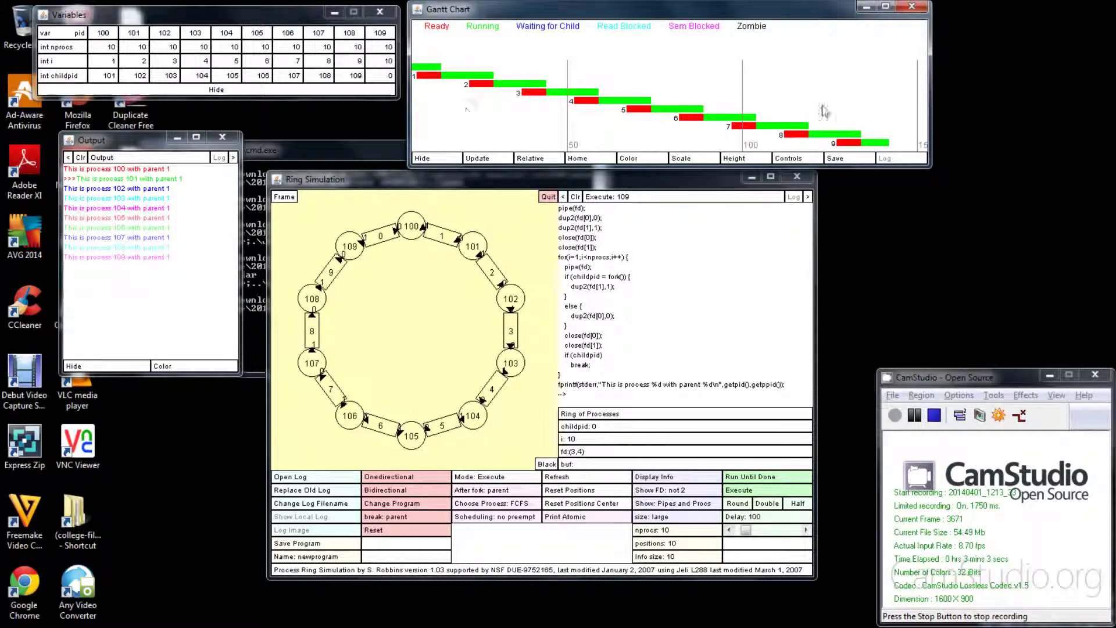
drag(935, 169, 1096, 195)
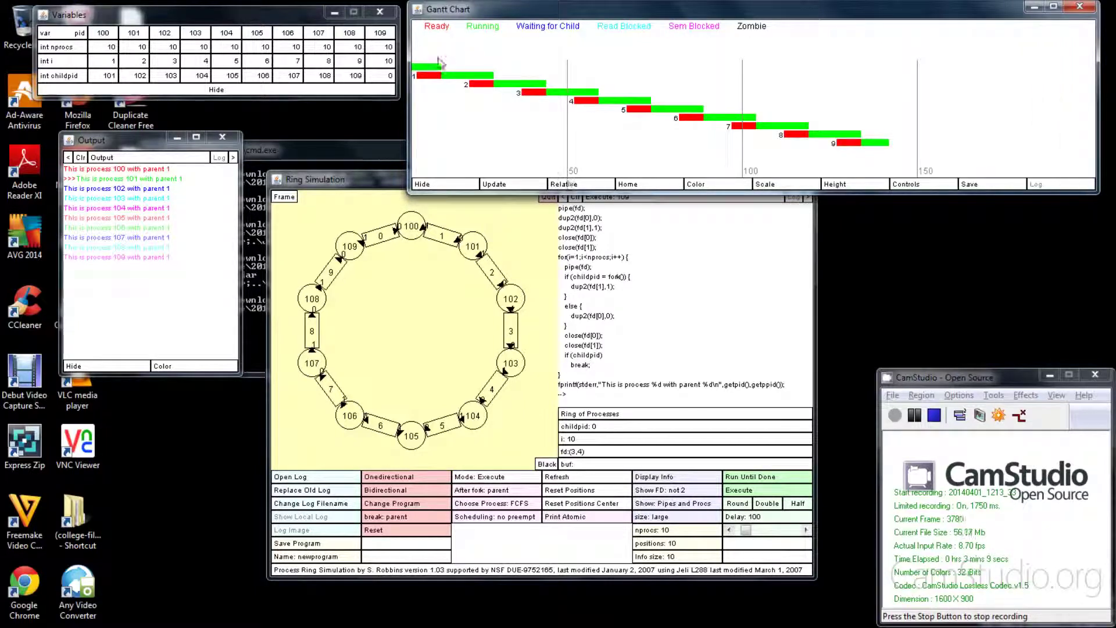
scroll(431, 71, down, 1)
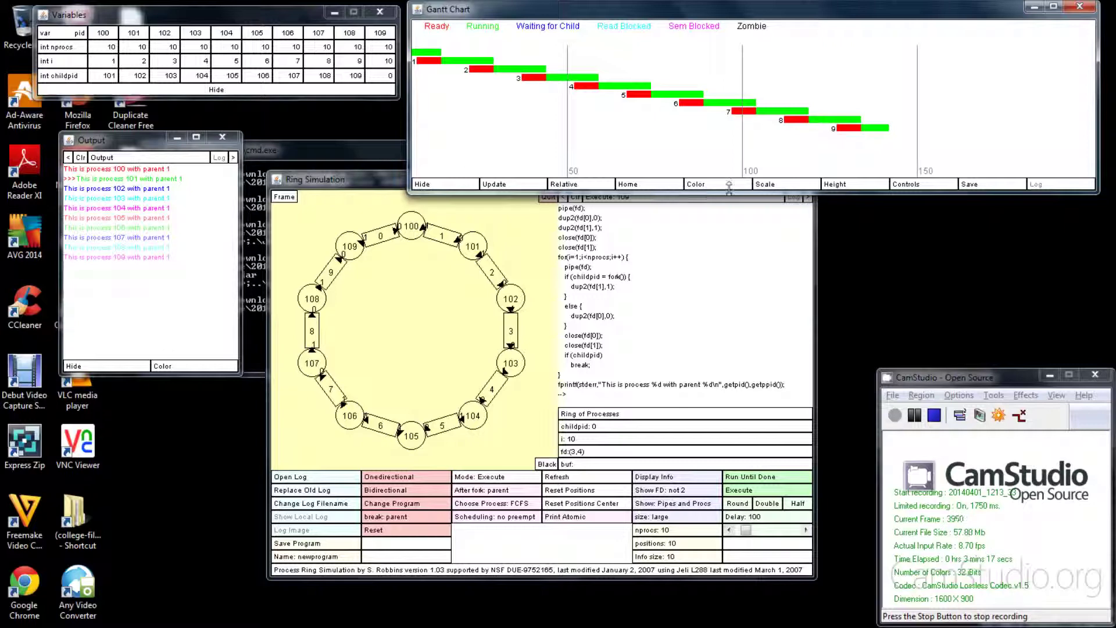
click(833, 185)
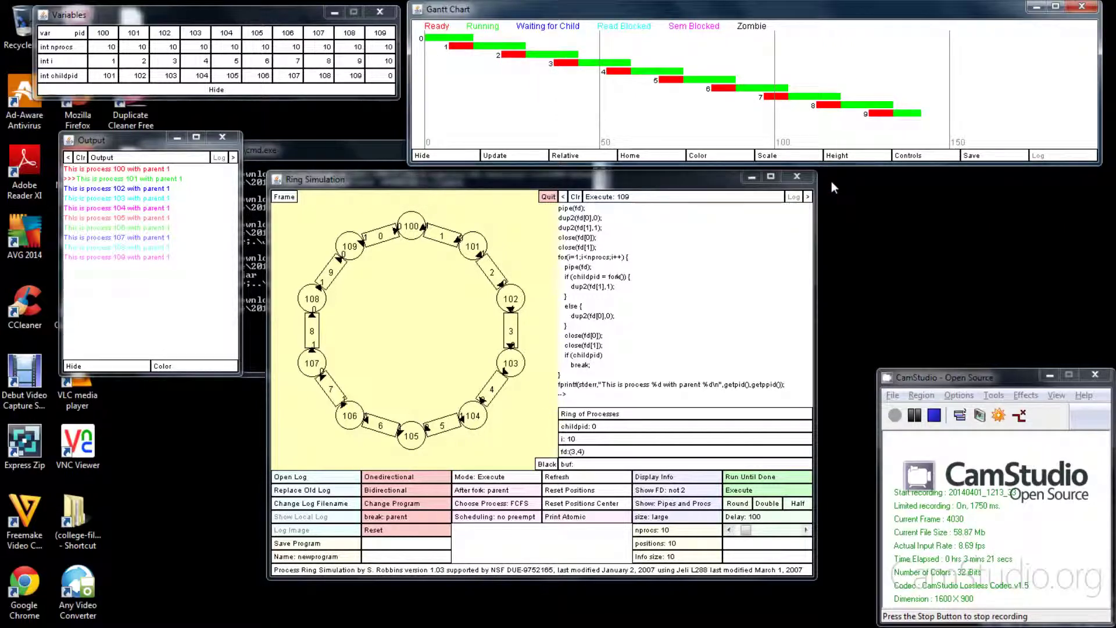
Reset the ring to process 100 alone and clear the Output log
click(627, 225)
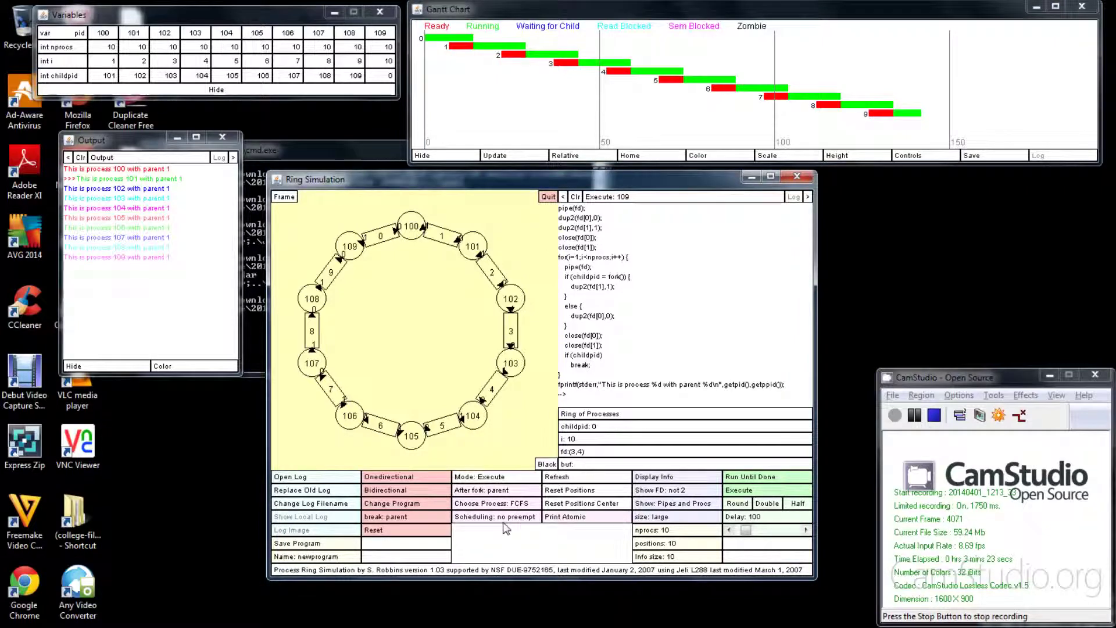
click(414, 532)
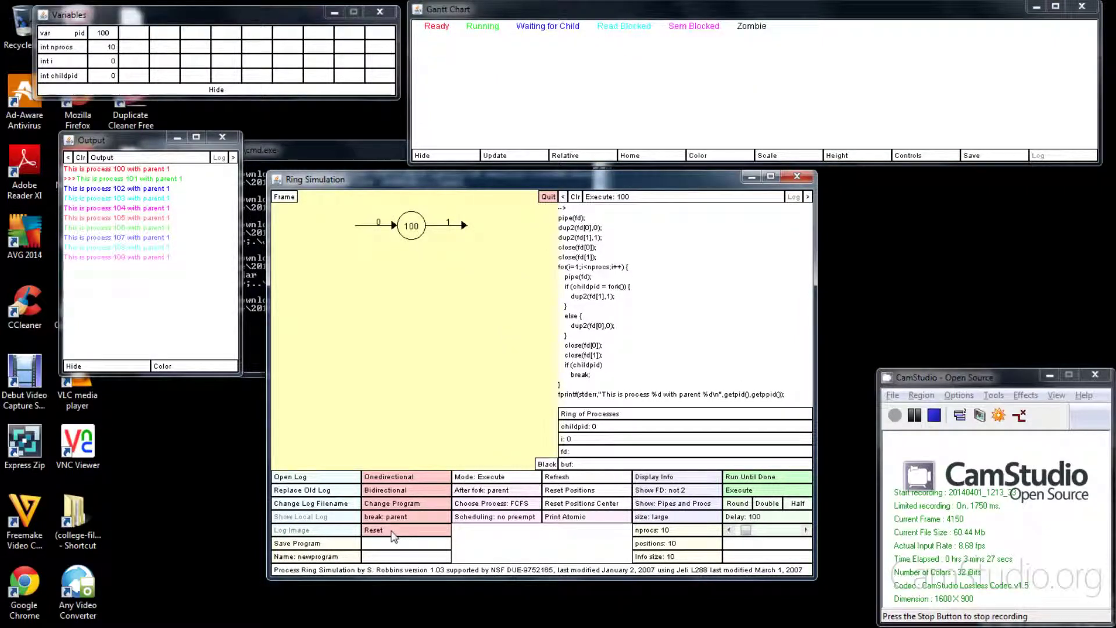
click(175, 299)
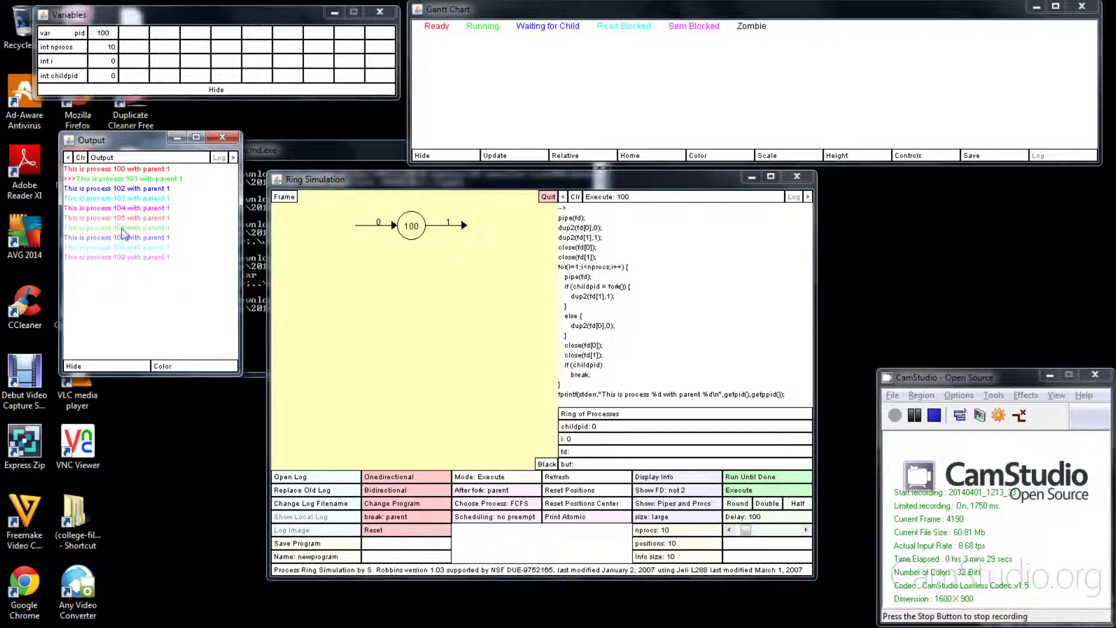
click(81, 157)
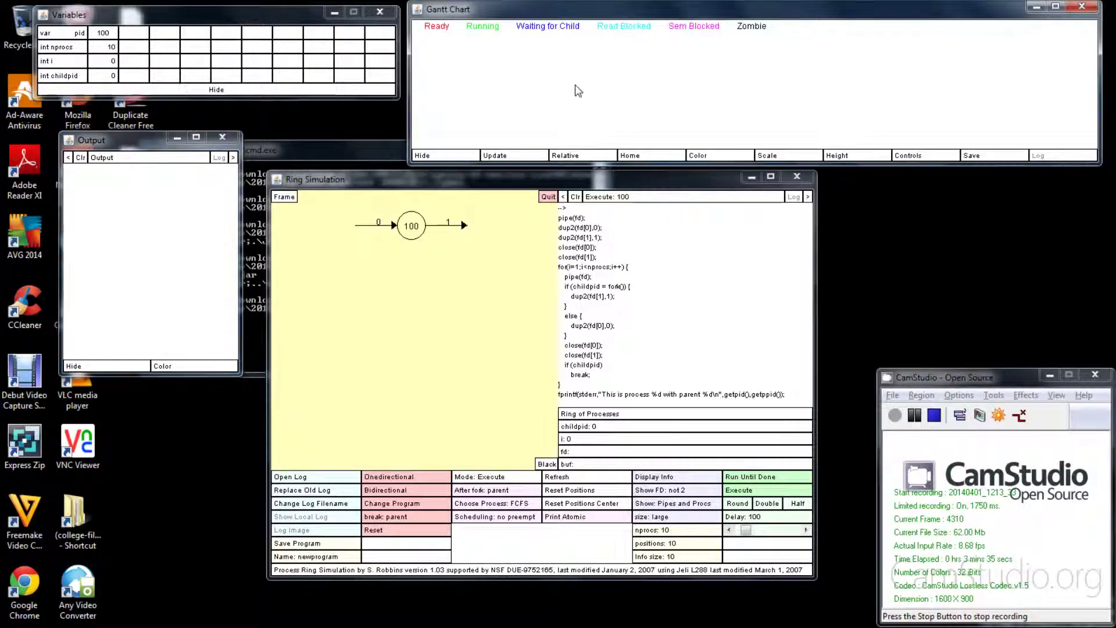
click(427, 232)
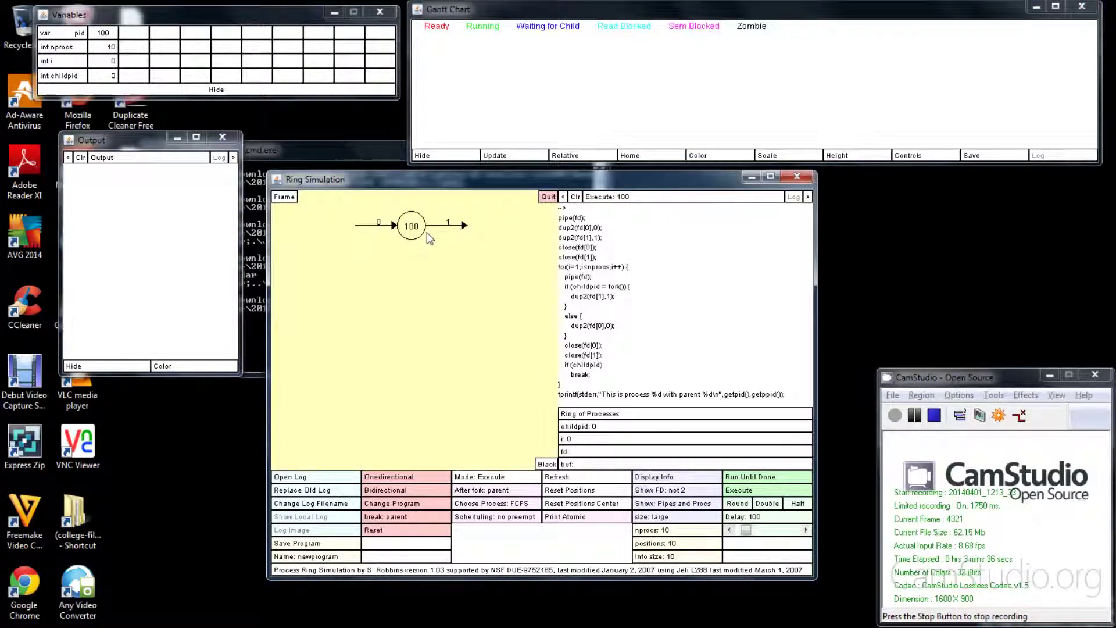
Rerun the ring until processes 100–109 are all forked, nudging the Output window down
click(754, 477)
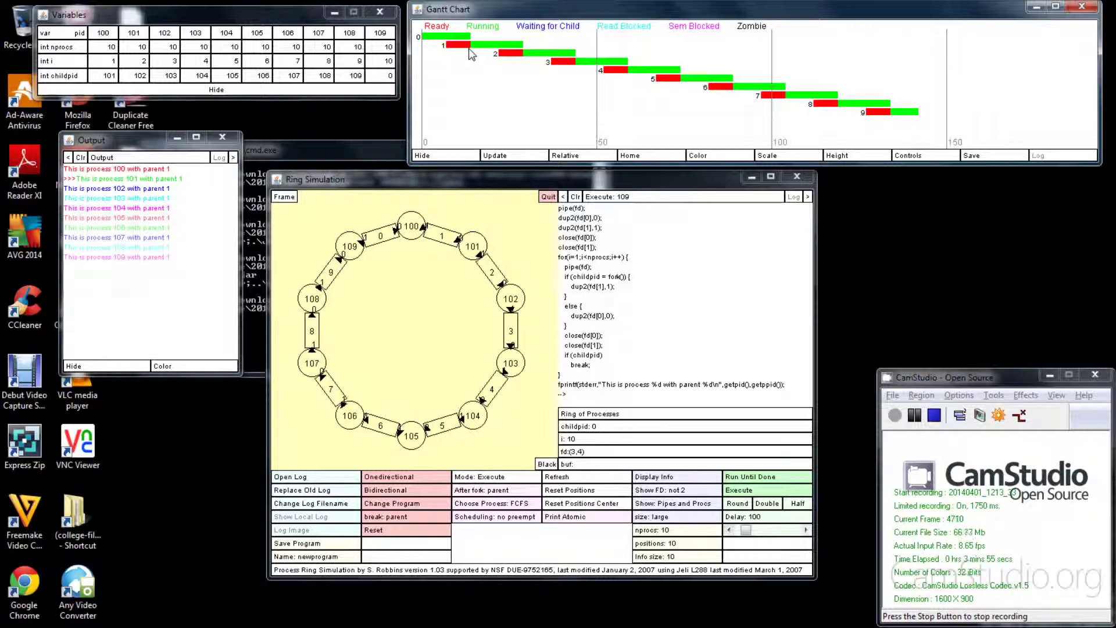
click(410, 256)
drag(442, 42, 446, 41)
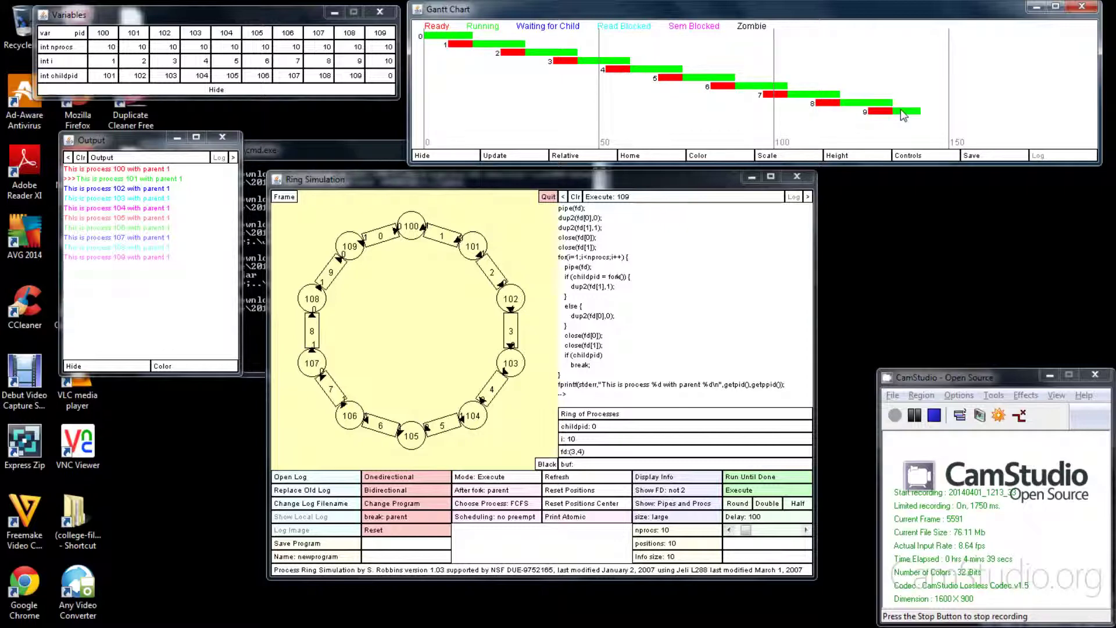
click(505, 196)
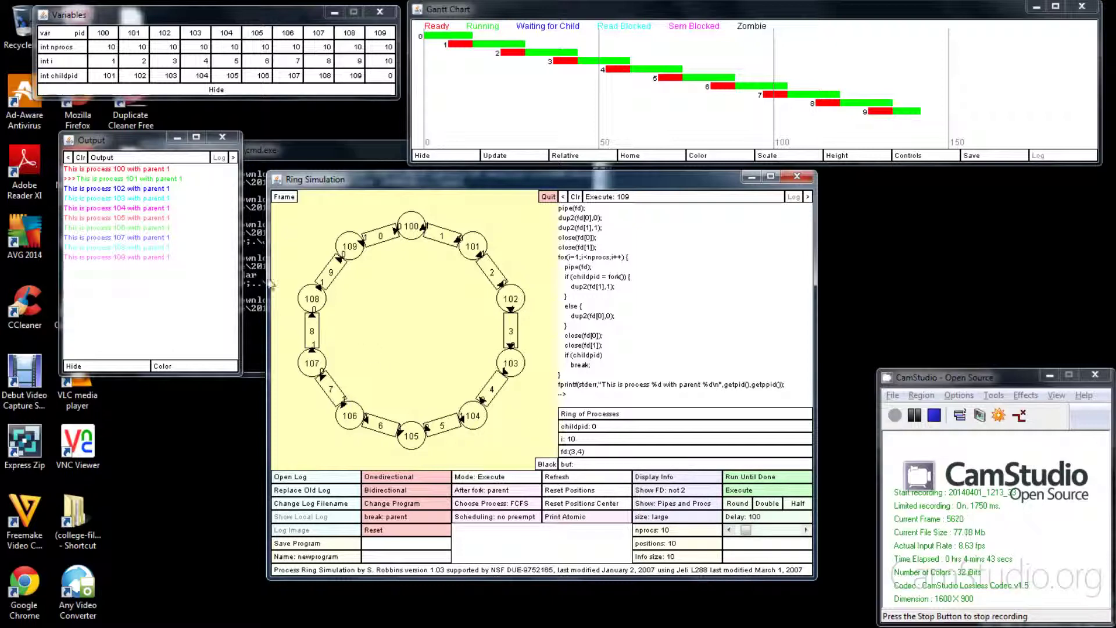
click(164, 240)
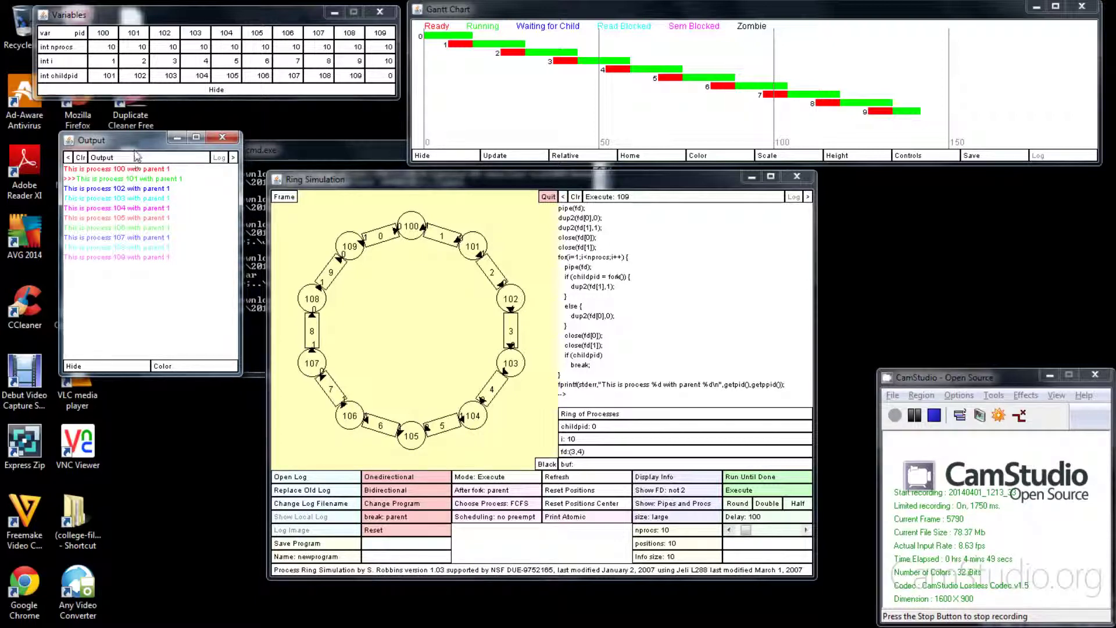
drag(135, 152, 134, 159)
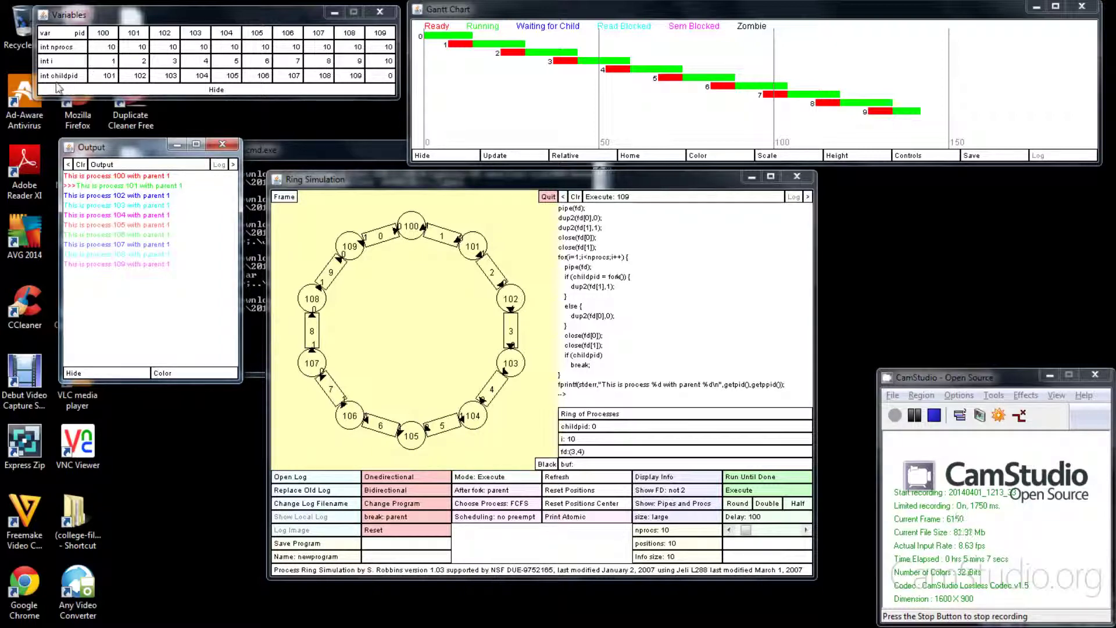
click(455, 62)
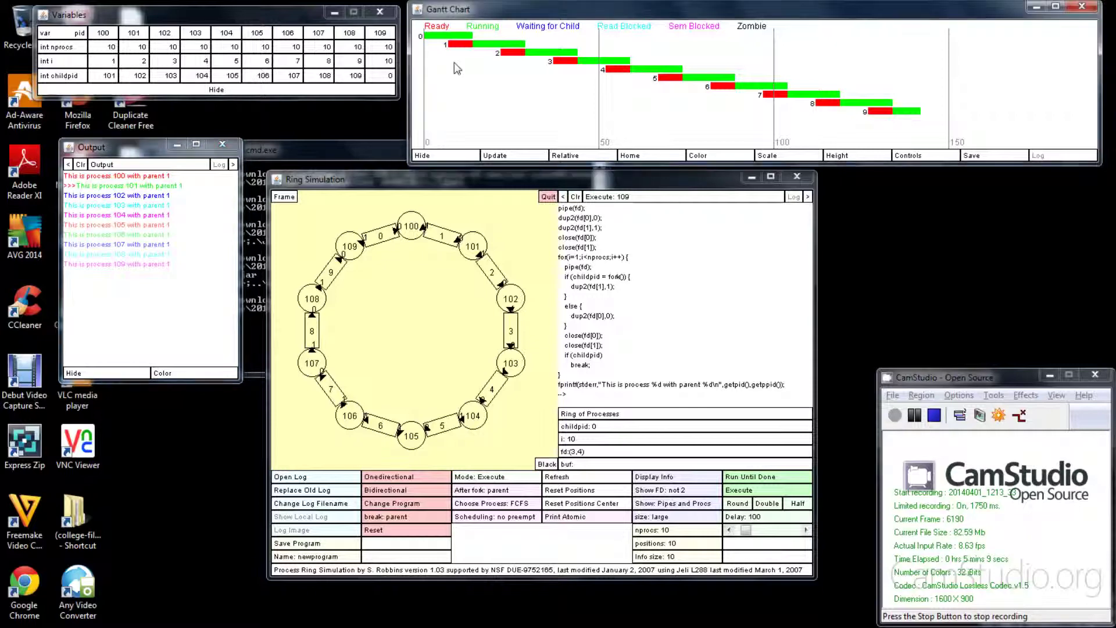
click(509, 243)
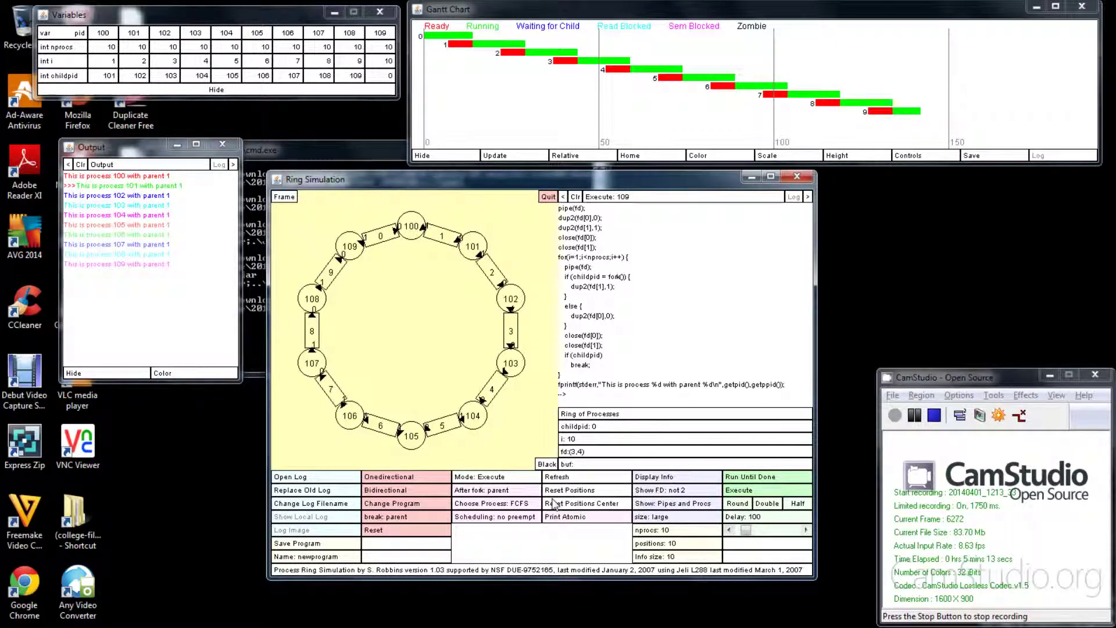
Switch to Print Not Atomic with probability 0.2, then reset the ring to process 100
click(563, 517)
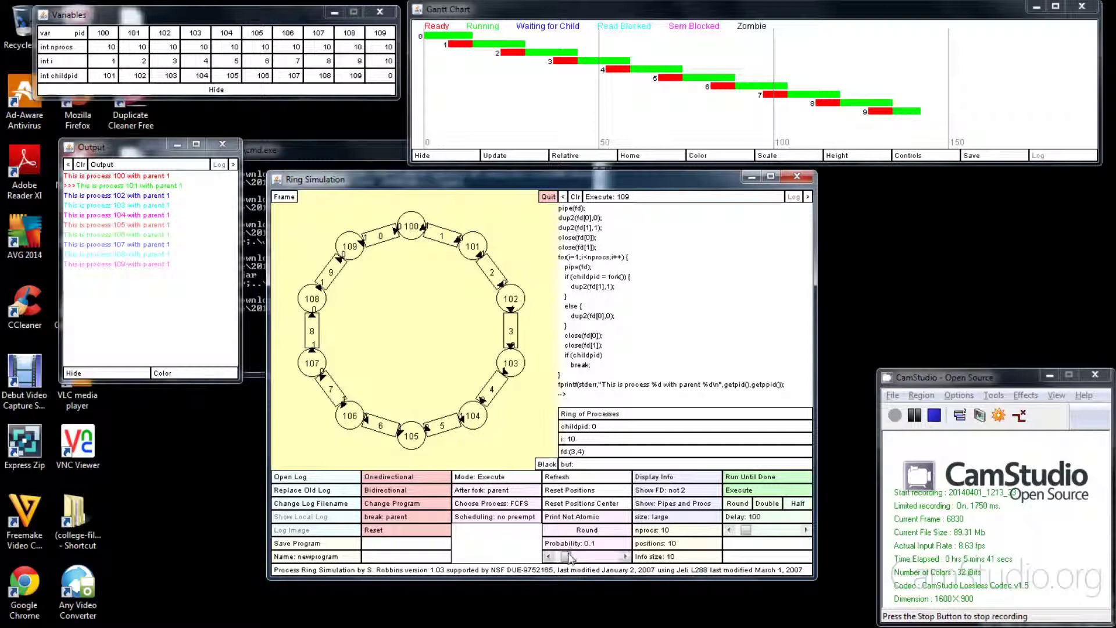
drag(567, 557, 574, 560)
click(550, 558)
click(549, 557)
click(581, 516)
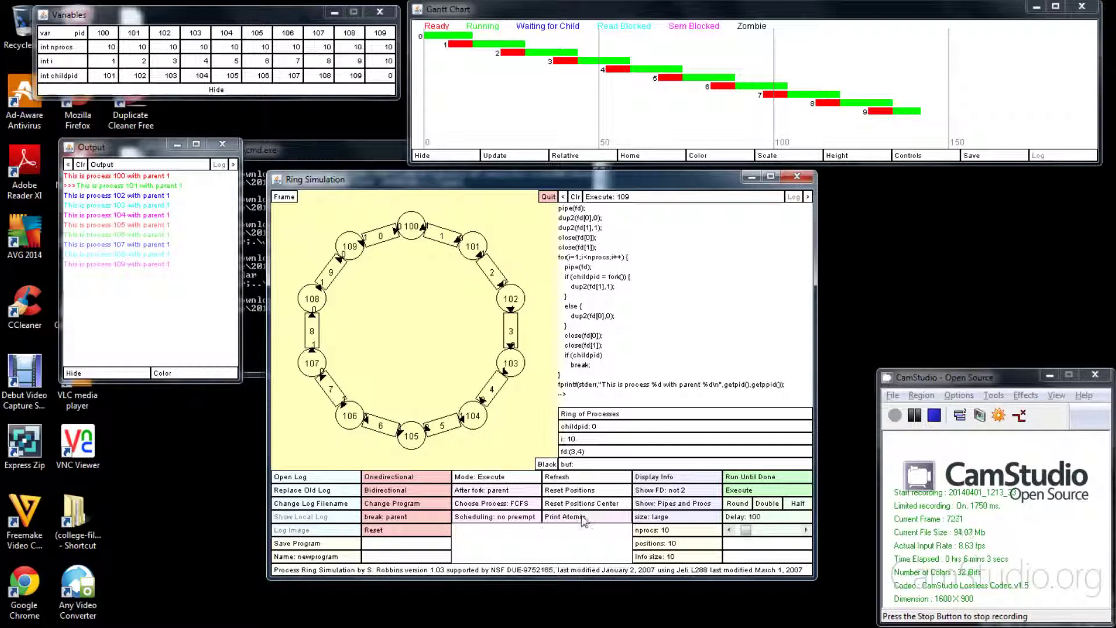
click(583, 518)
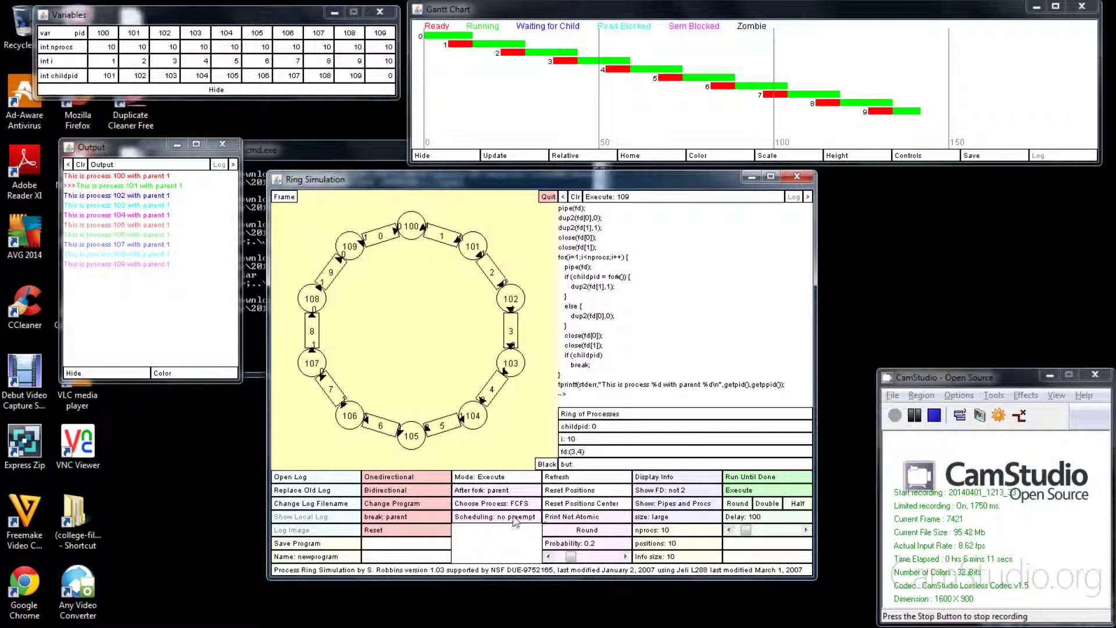
click(428, 531)
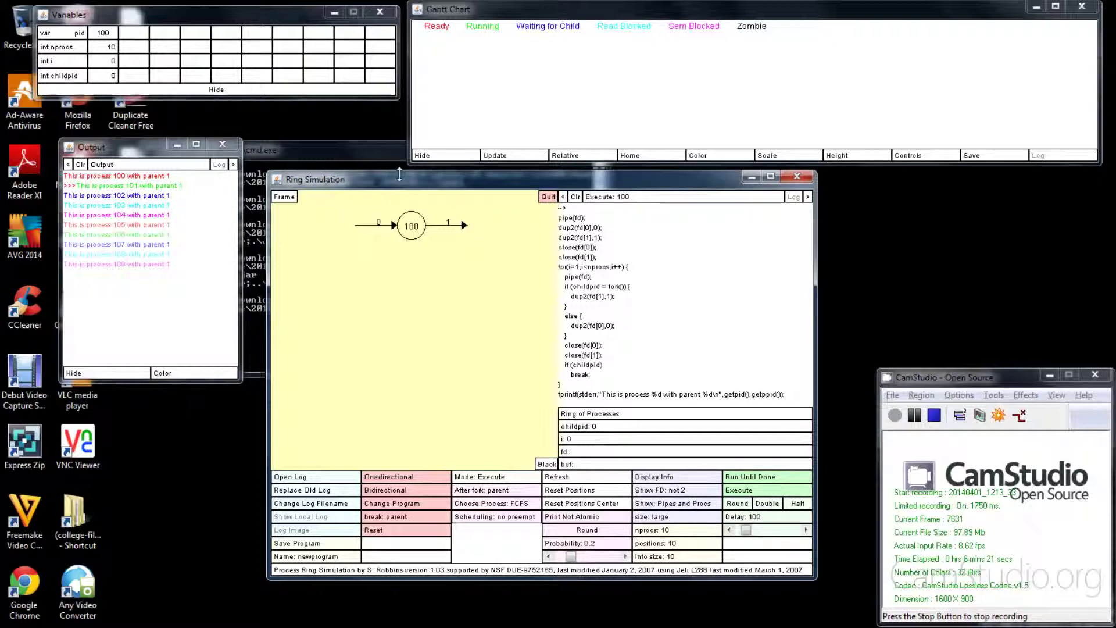
Move the simulation window down-left and enlarge the Gantt Chart window down and left
drag(400, 179, 368, 226)
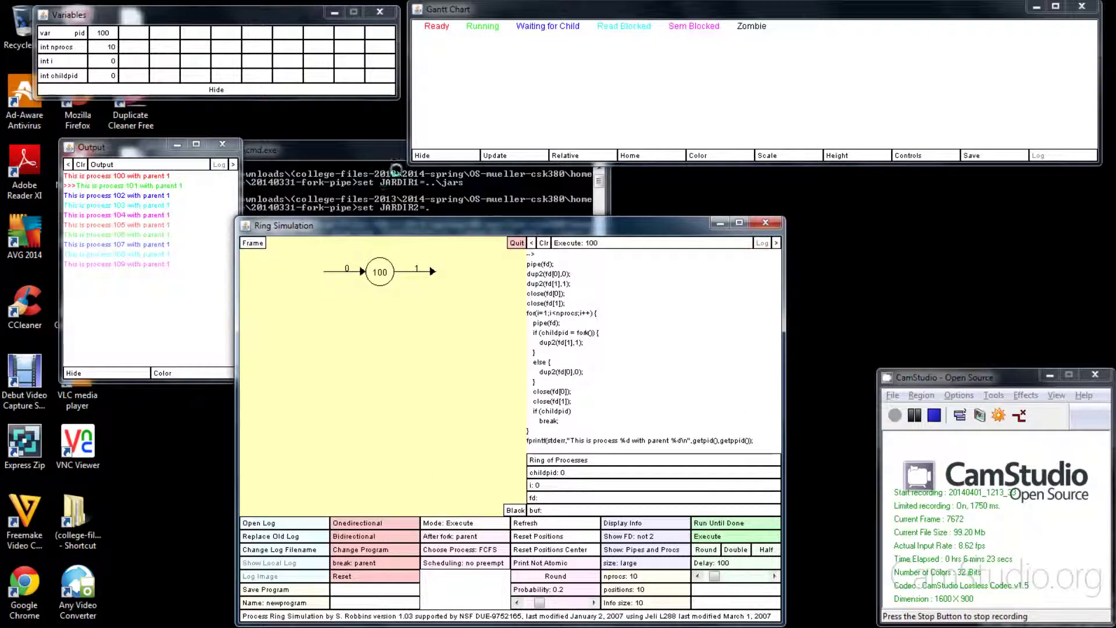
drag(410, 166, 274, 231)
click(471, 396)
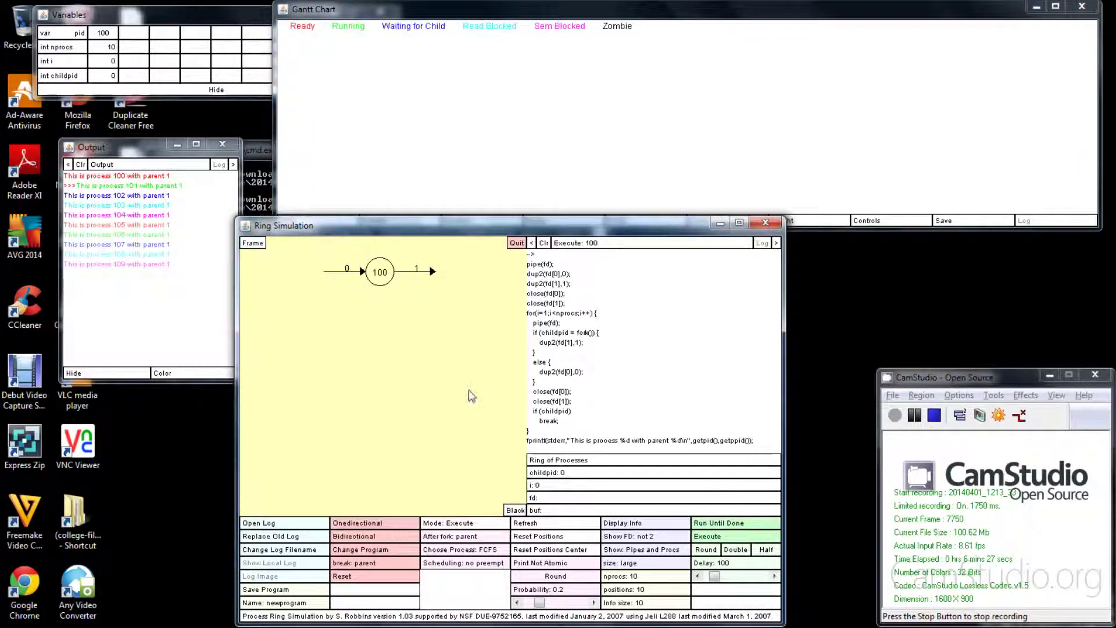
Run the ring with non-atomic printing through processes 100–109, widening the Gantt chart further
click(713, 524)
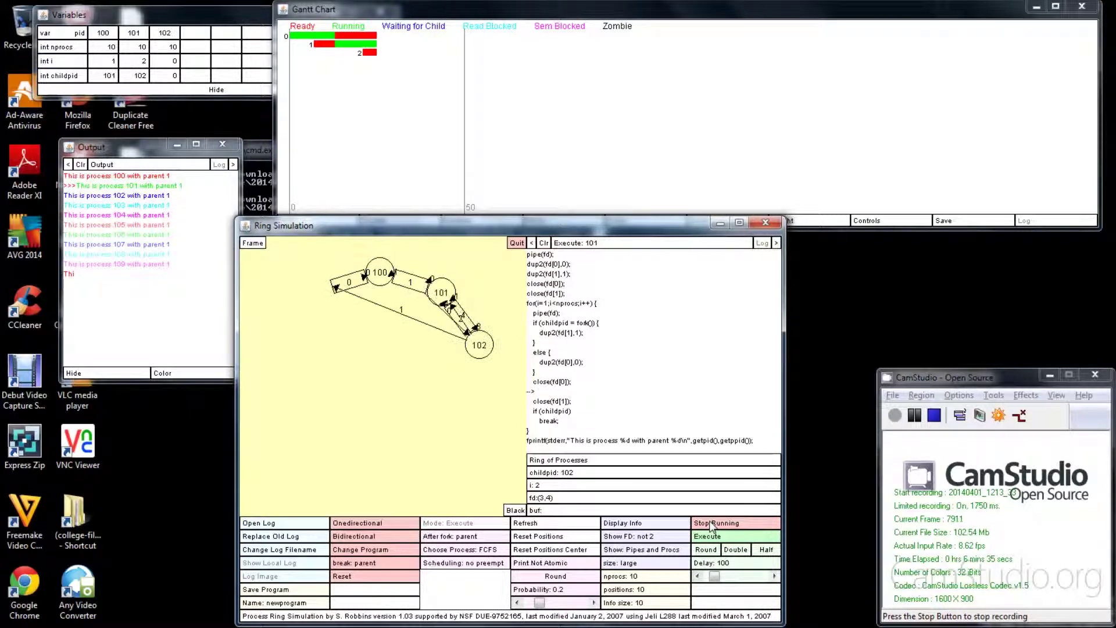
click(357, 116)
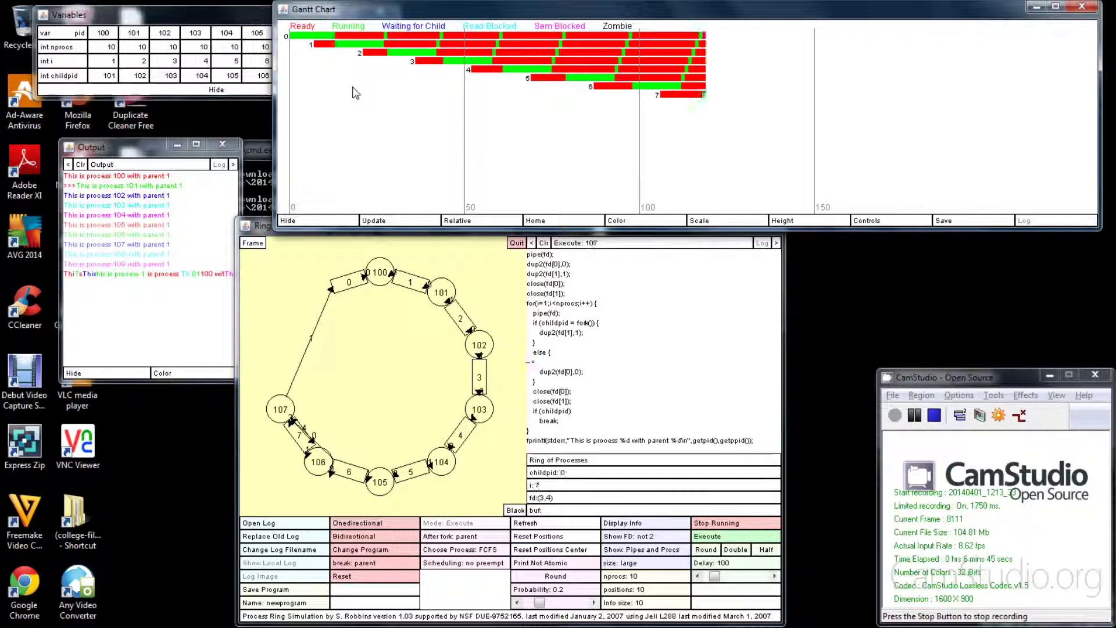
drag(275, 121, 172, 121)
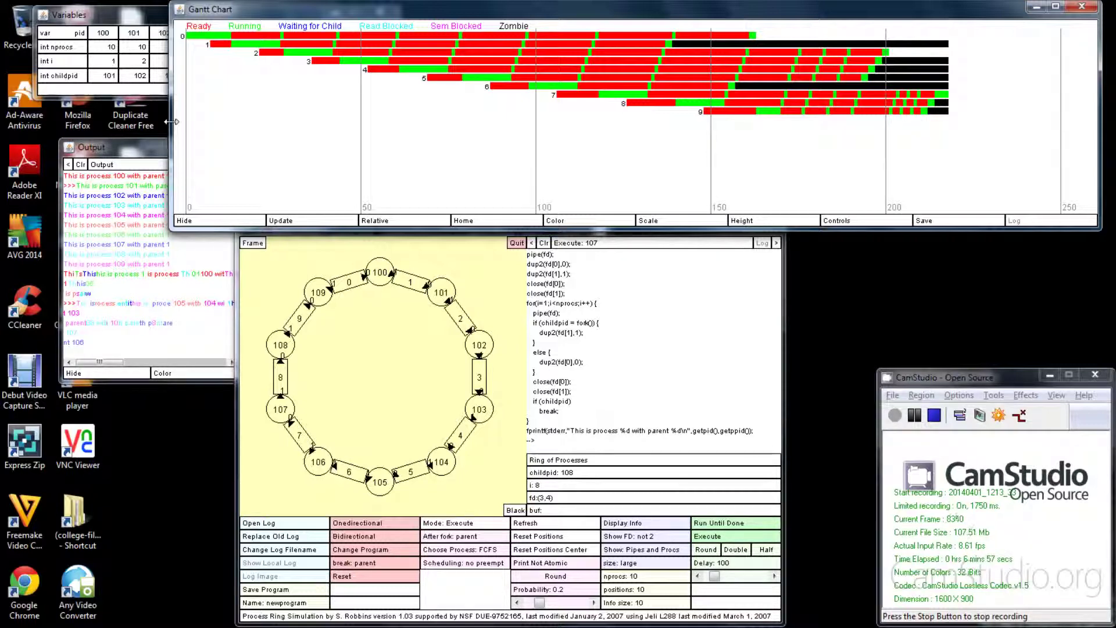
click(357, 288)
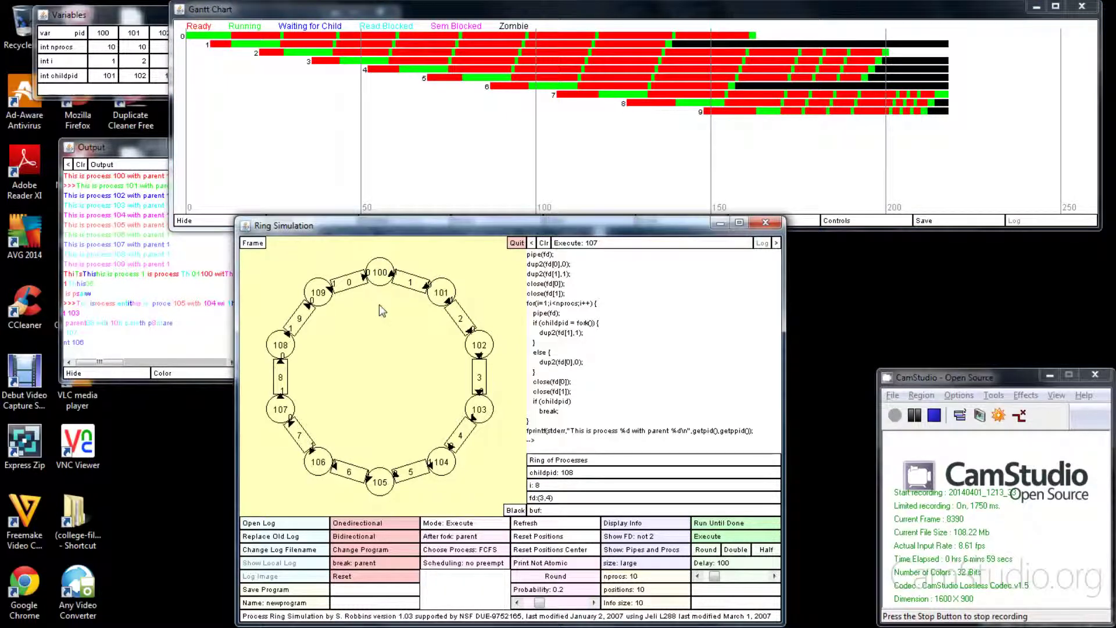
Check the jumbled Output log, then reset the ring to process 100 alone
click(163, 294)
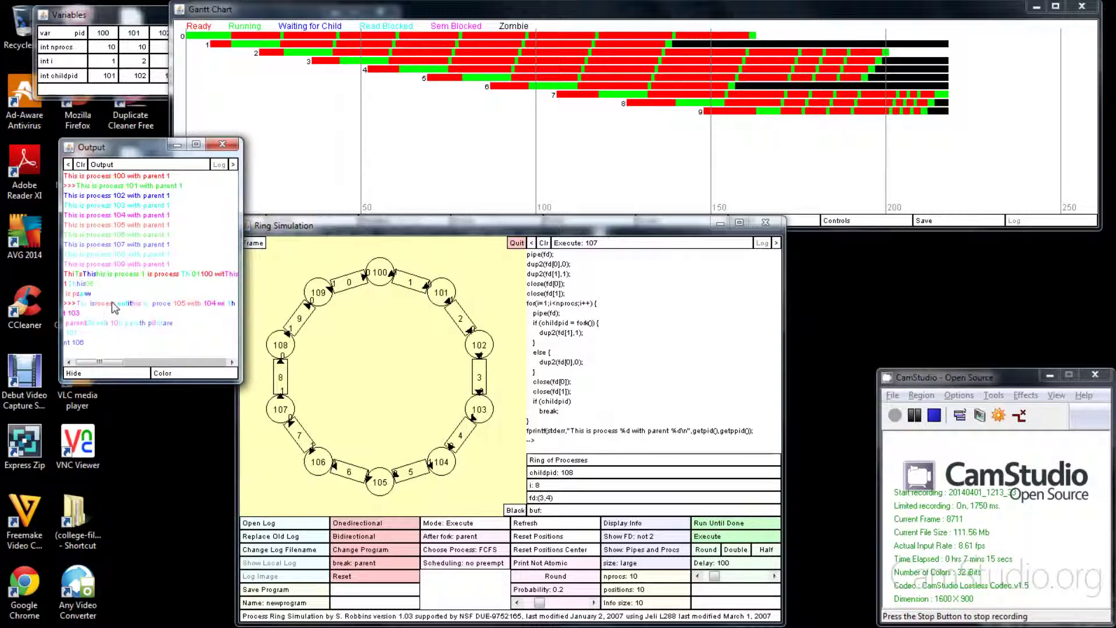
click(383, 455)
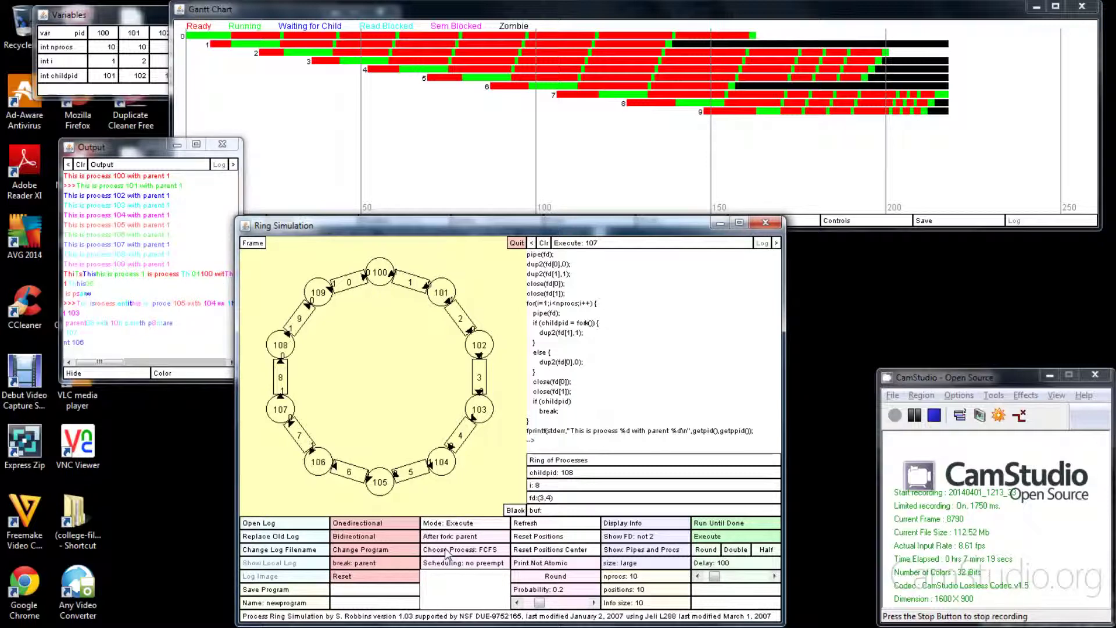
click(365, 576)
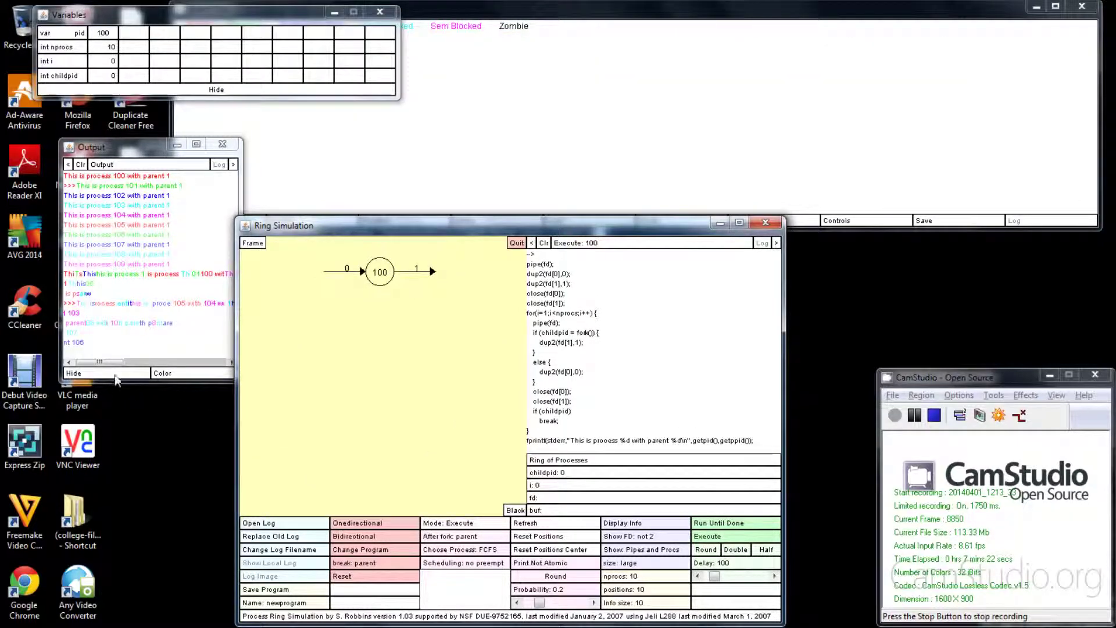
Clear the output log and set the fork loop to Break: child
click(81, 165)
click(311, 185)
click(336, 345)
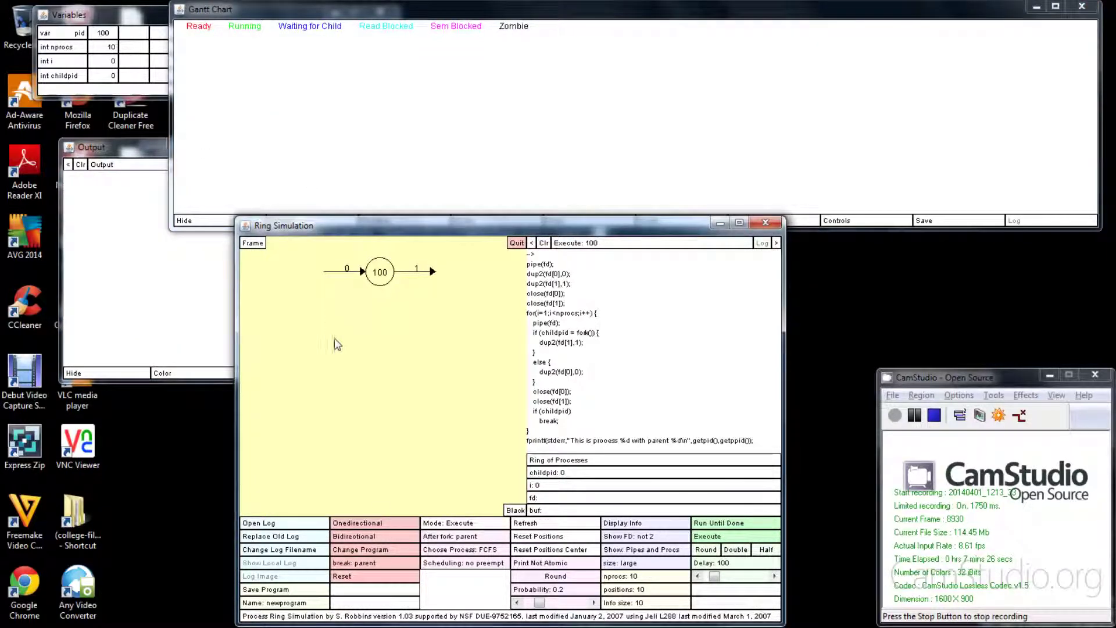
click(361, 563)
Run the ten-process ring until done and check its Gantt chart
click(706, 524)
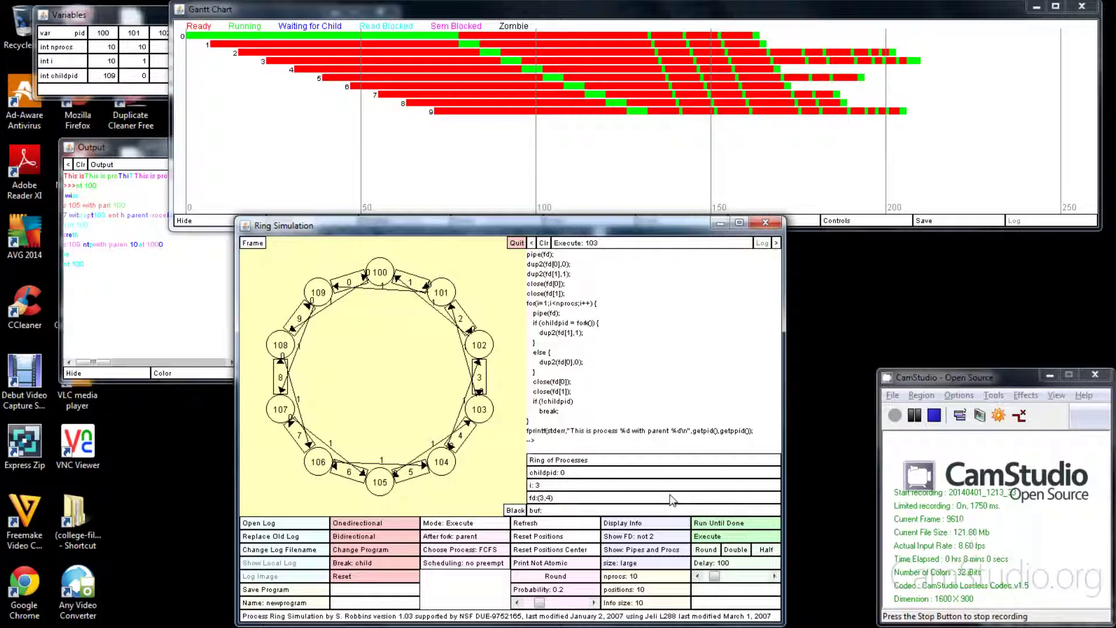
click(396, 32)
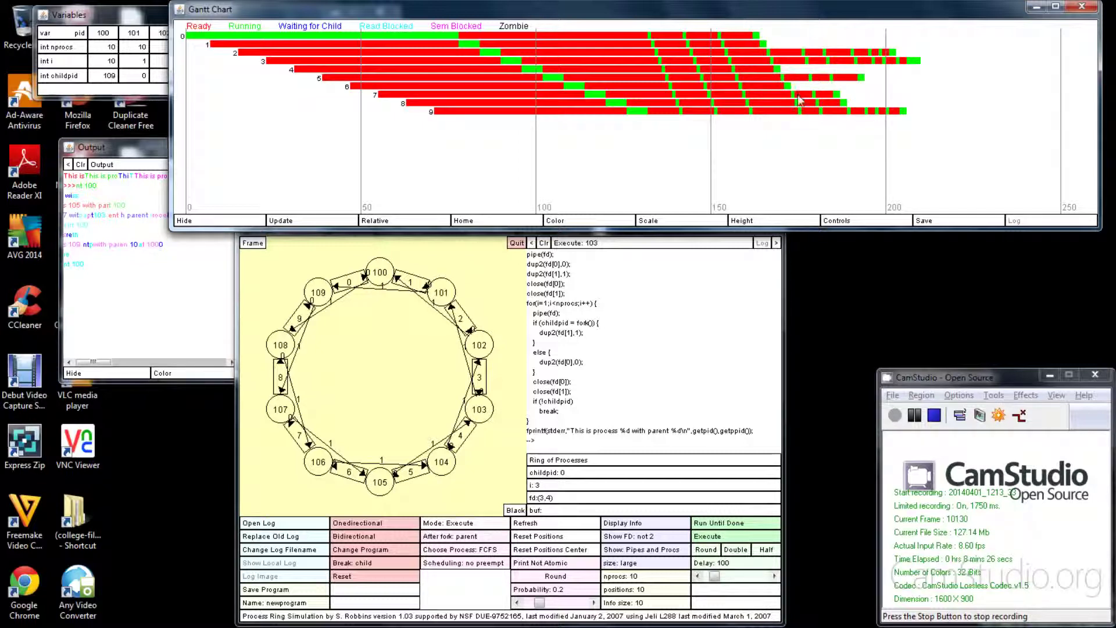
click(544, 432)
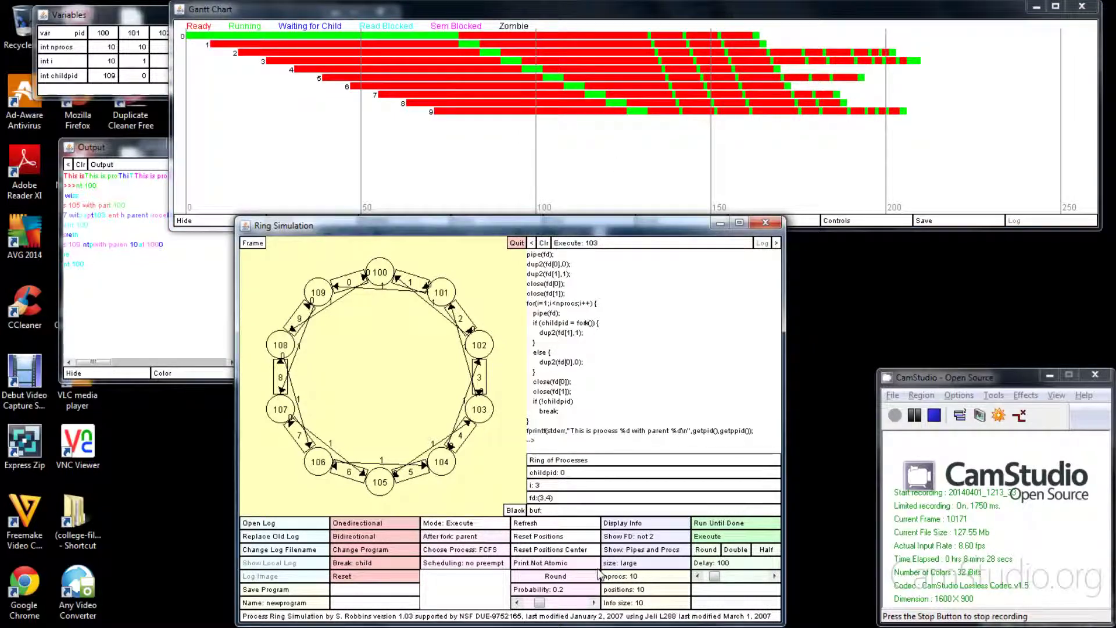
Switch to Print Atomic, reset the simulation, and clear the output log
click(568, 565)
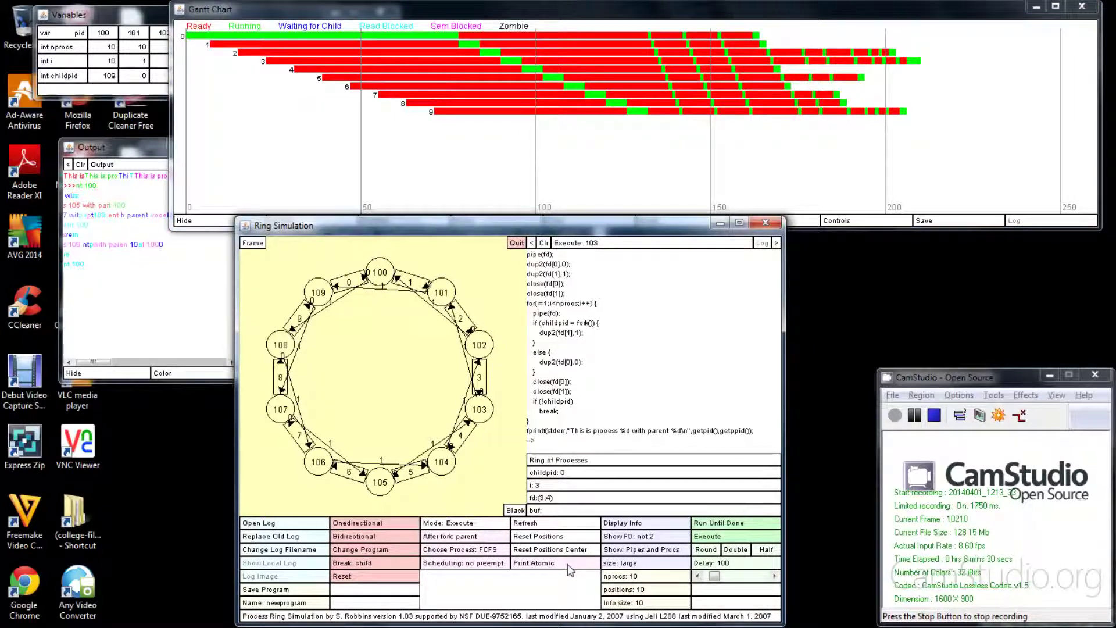
click(407, 577)
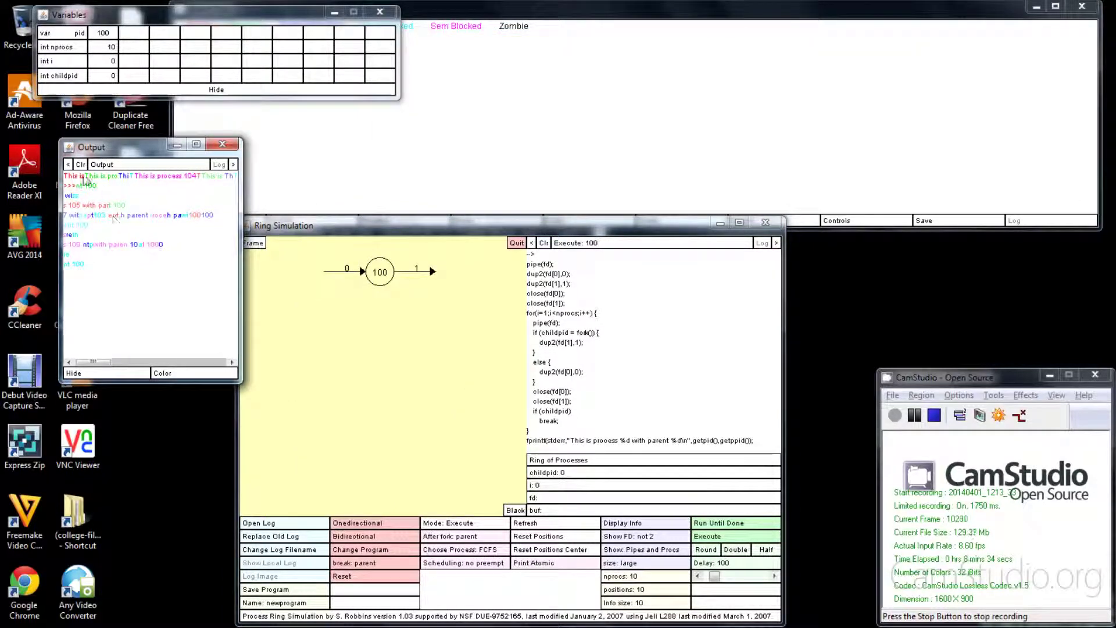
click(80, 166)
Narrow the Gantt chart window, run until done, then set break to None
click(294, 177)
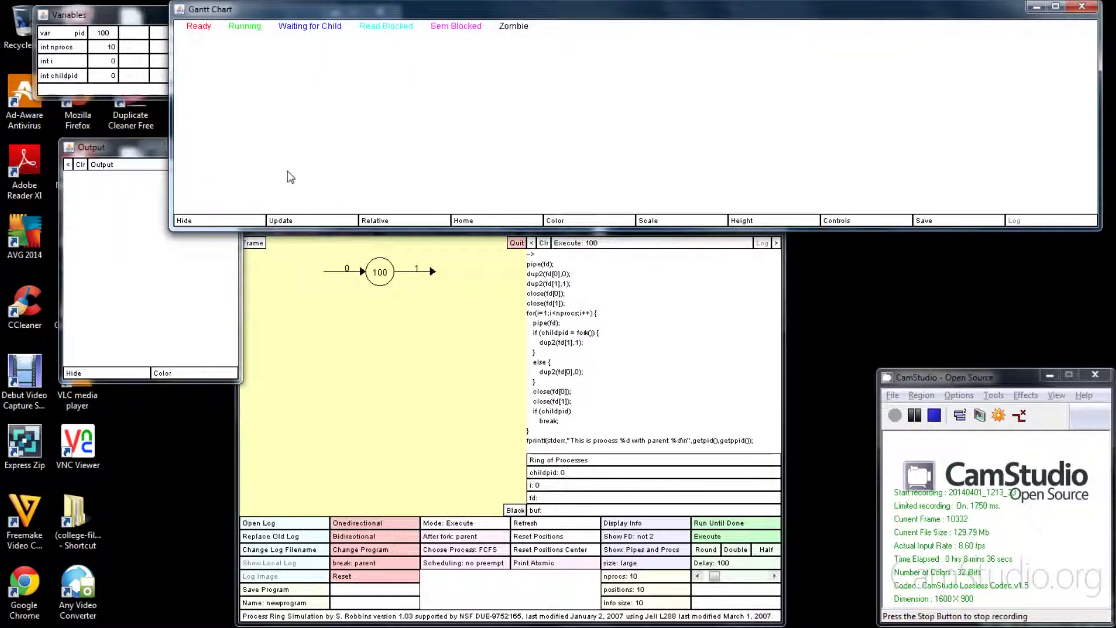
drag(174, 156, 272, 156)
click(419, 356)
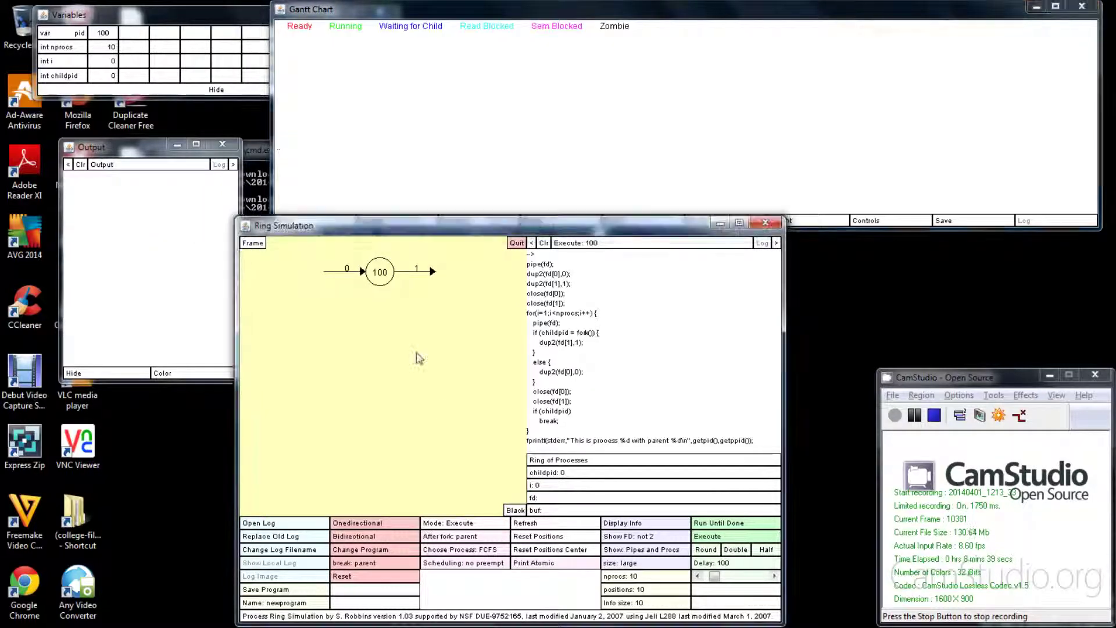
click(717, 523)
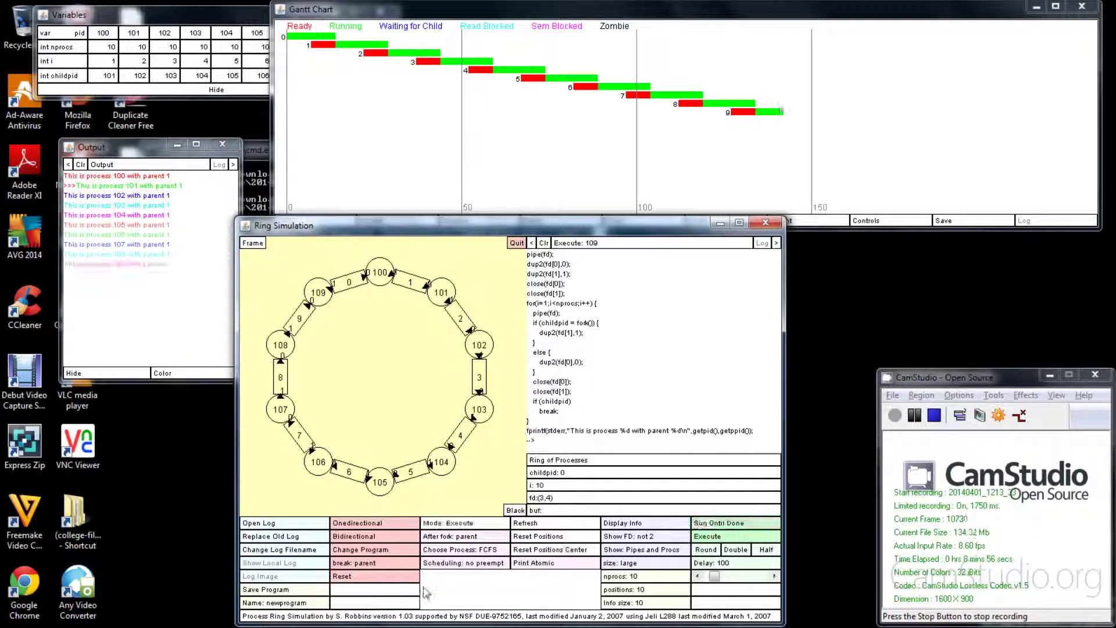
click(376, 562)
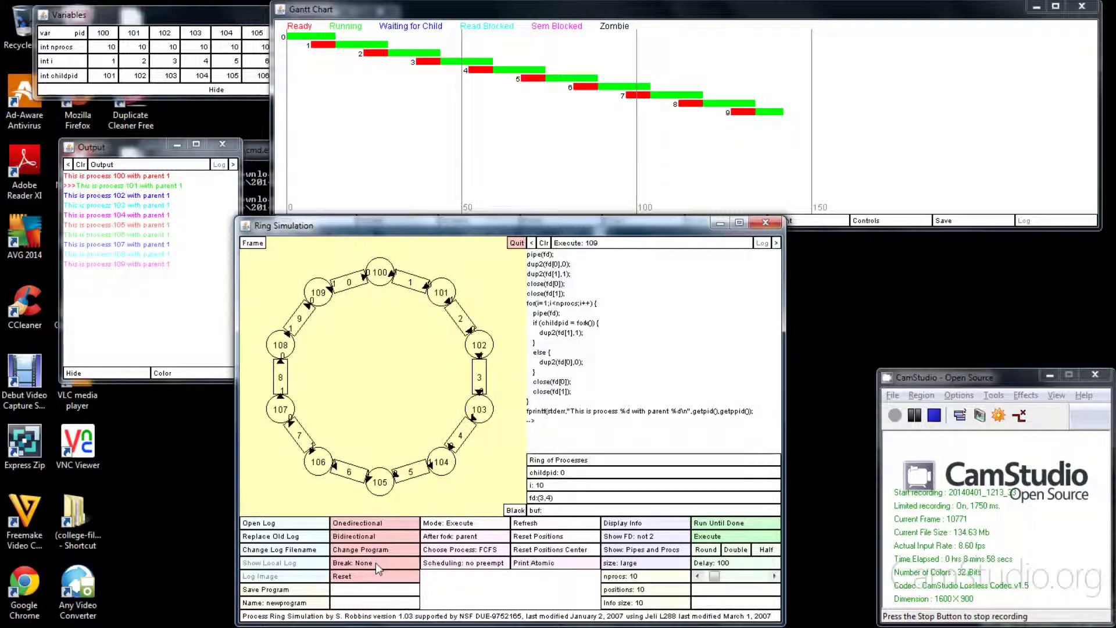
Set Break: child, reset to process 100, clear the log, and run until done
click(375, 563)
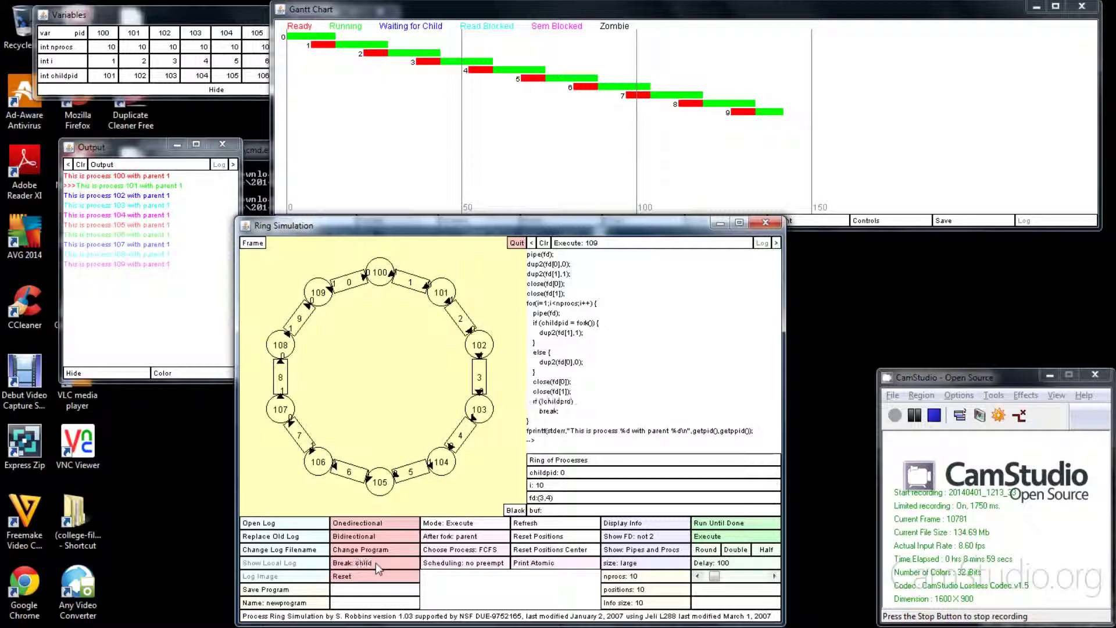
click(343, 577)
click(81, 164)
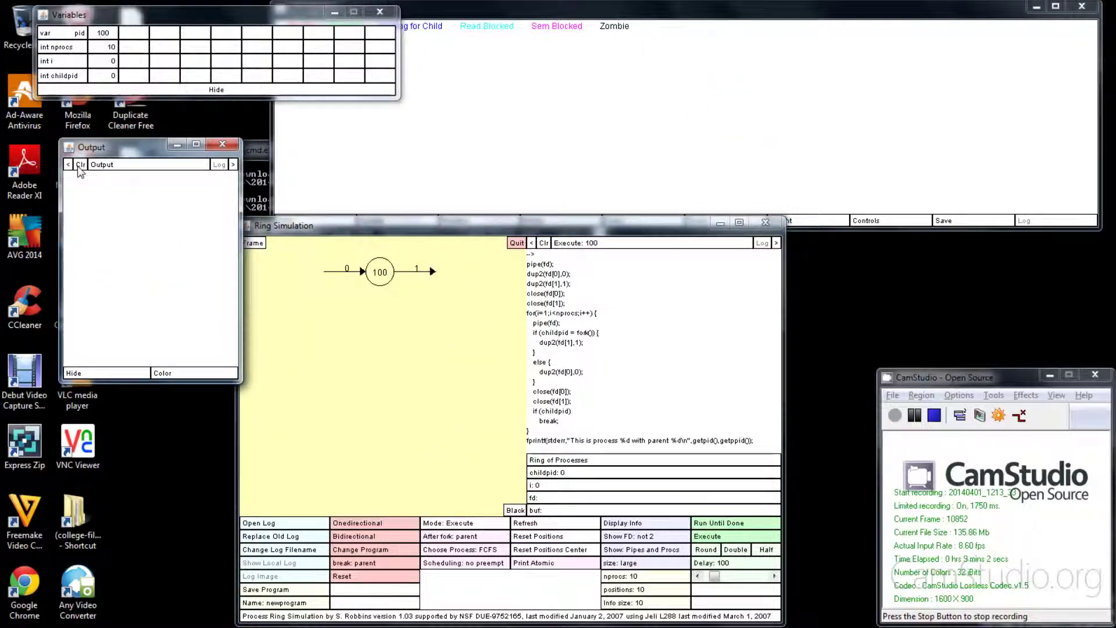
click(356, 149)
click(436, 494)
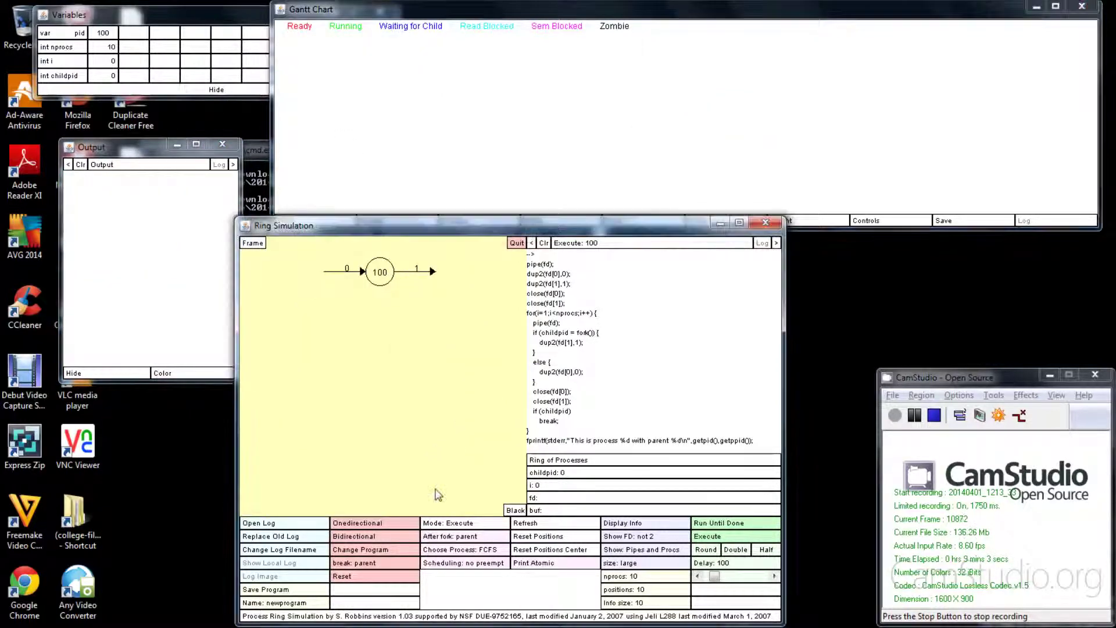
click(729, 522)
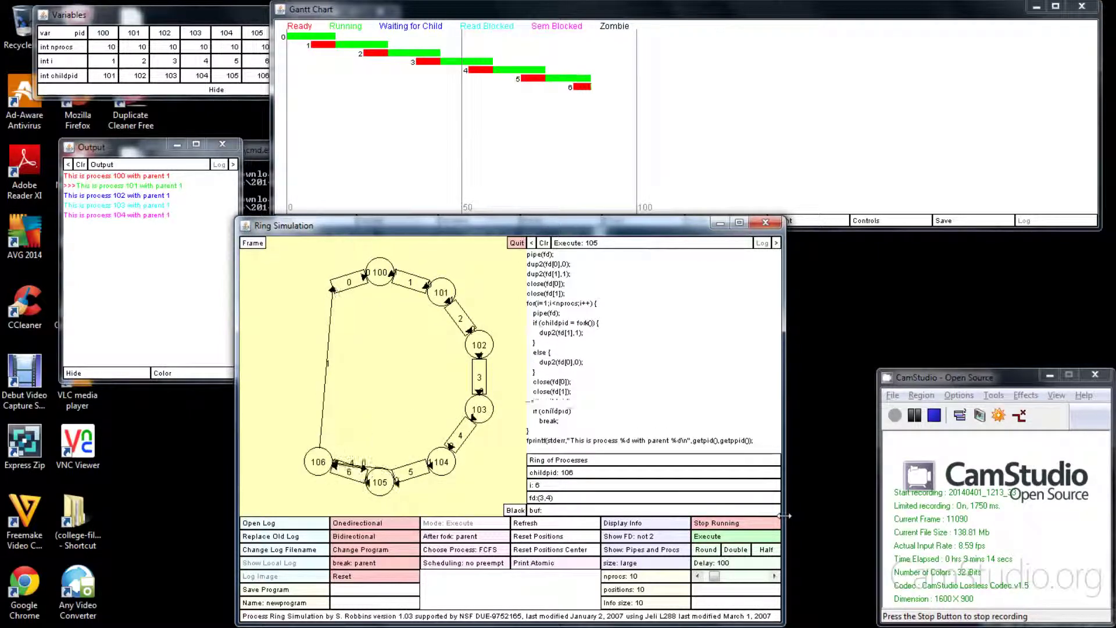
Stop and reset, reselect Break: child, clear the log, and rerun until done
click(359, 577)
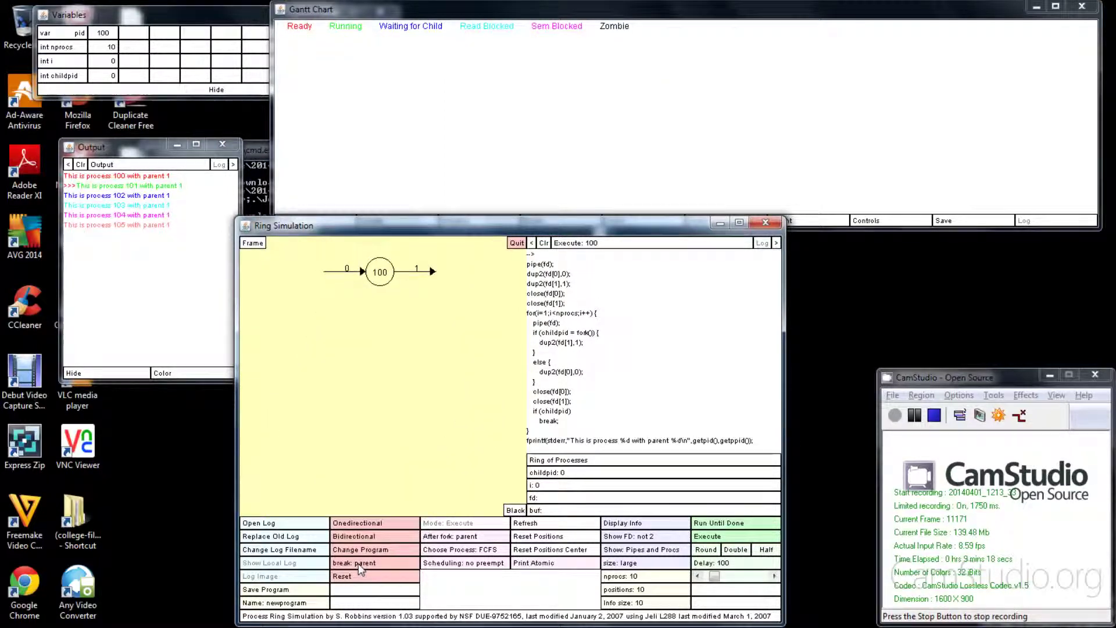
click(358, 564)
click(358, 563)
click(89, 164)
click(80, 165)
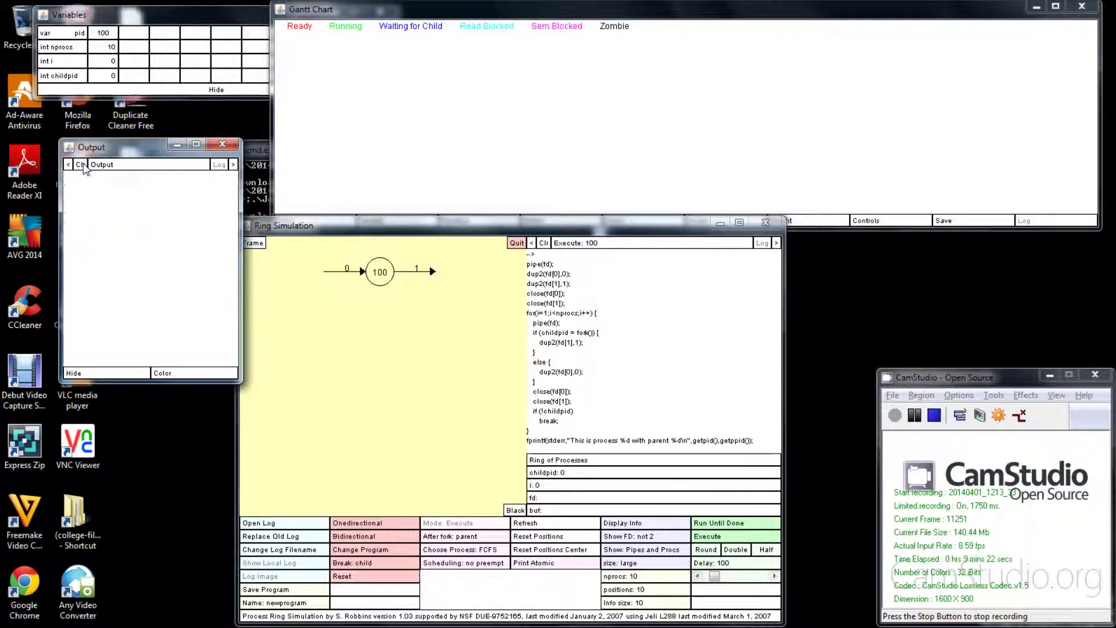
click(471, 369)
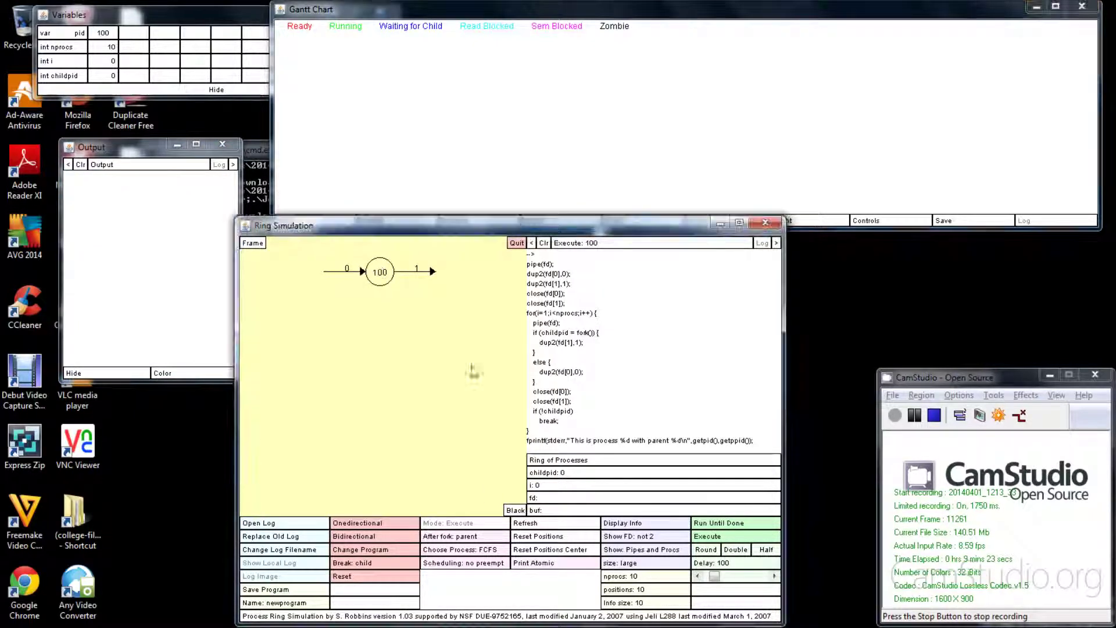
click(720, 523)
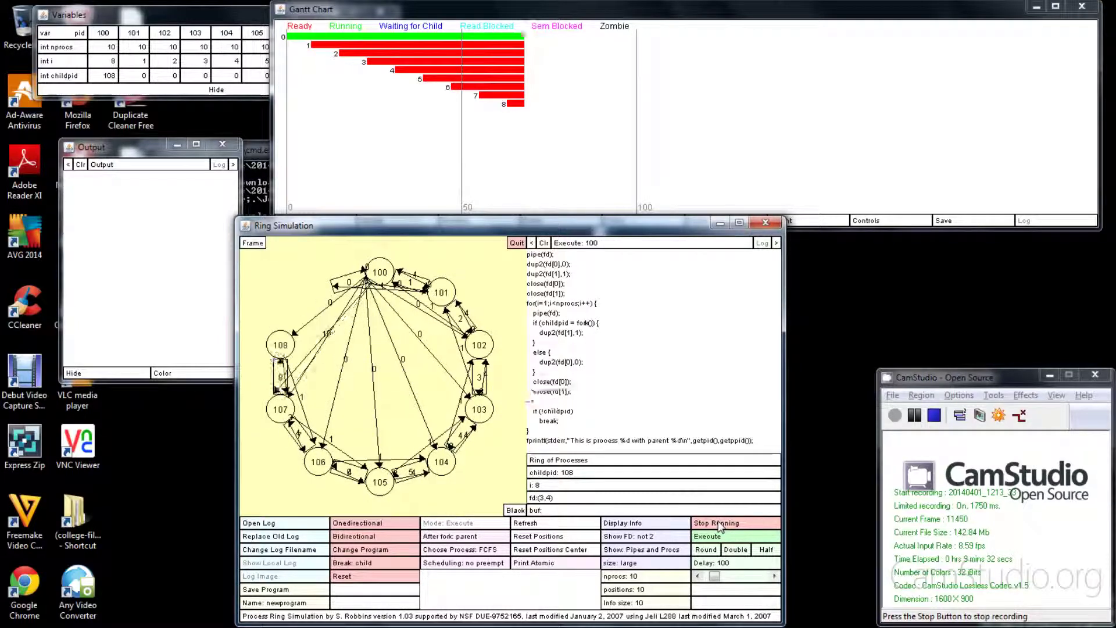
Inspect the Gantt chart showing children waiting until all ten processes exist
click(486, 57)
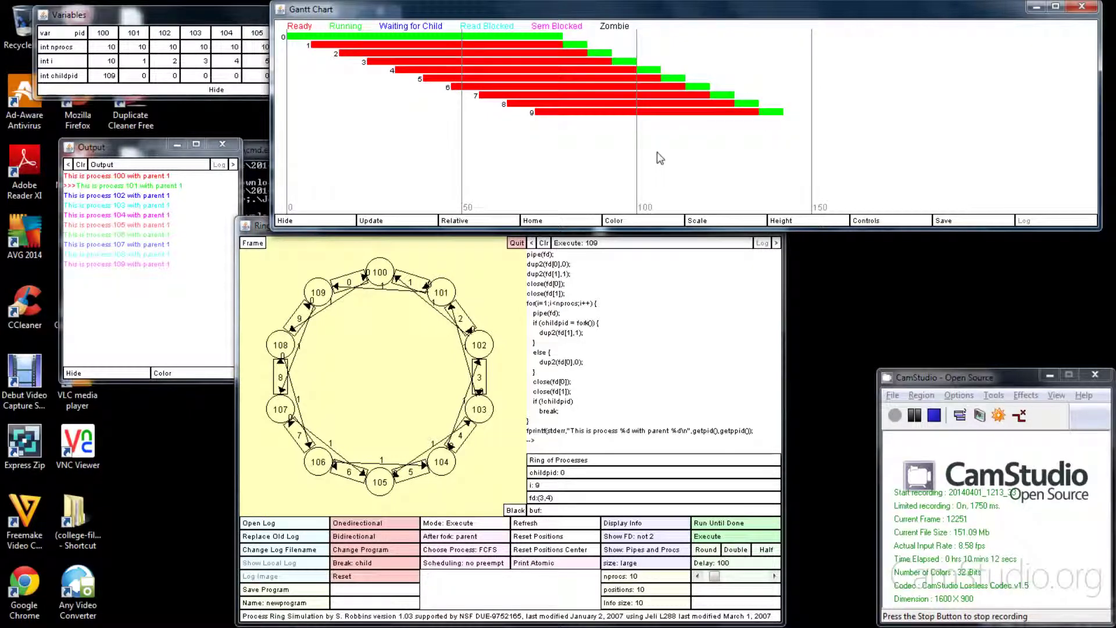
key(alt+Tab)
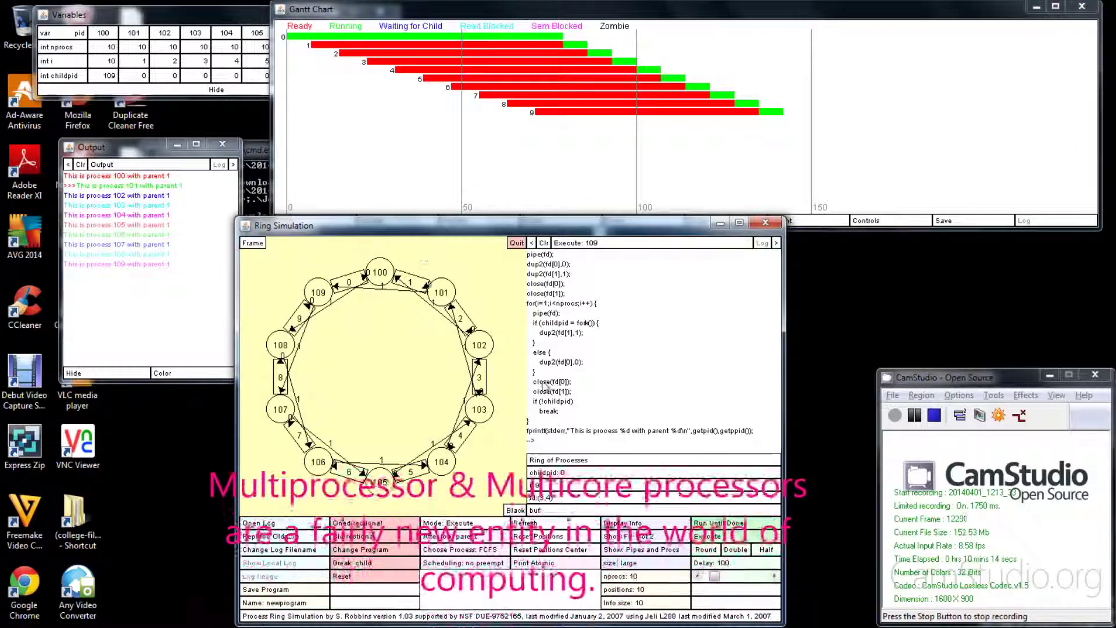